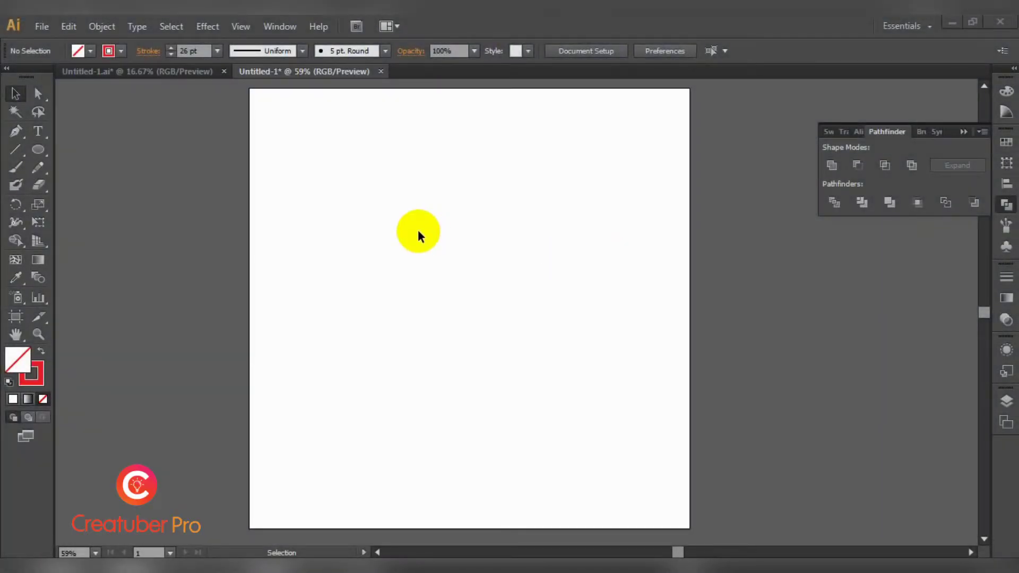
# Step: Draw a red circle with a 30 pt stroke and nudge it slightly lower on the artboard
pyautogui.click(39, 153)
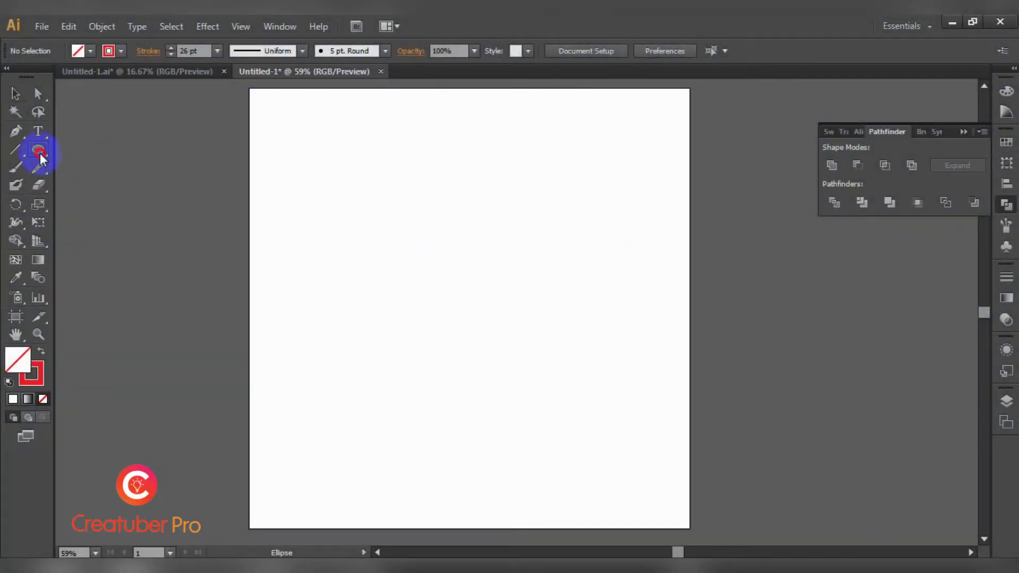
pyautogui.moveTo(463, 259); pyautogui.dragTo(552, 371)
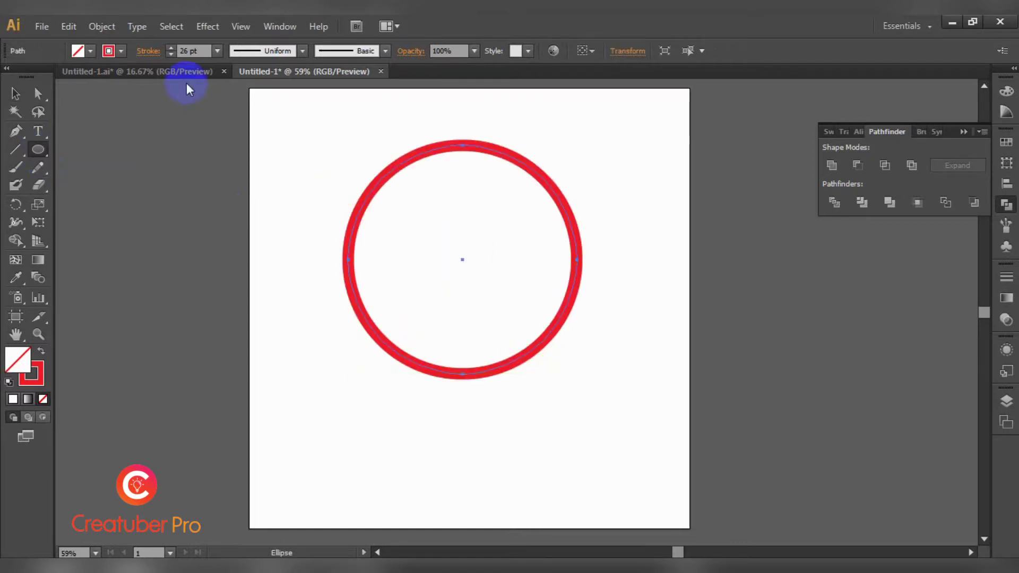
pyautogui.click(205, 49)
pyautogui.write('30')
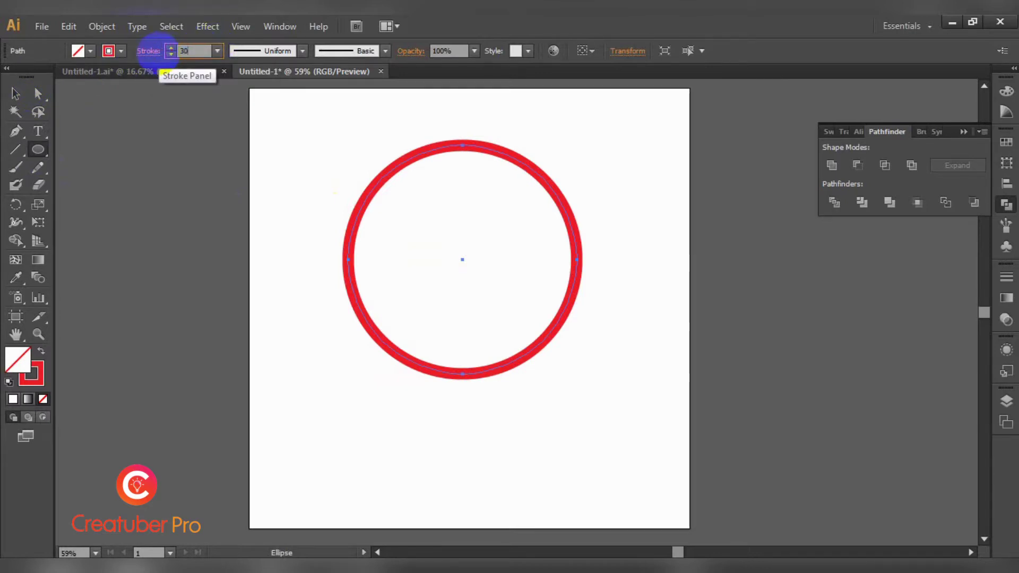
pyautogui.press('Return')
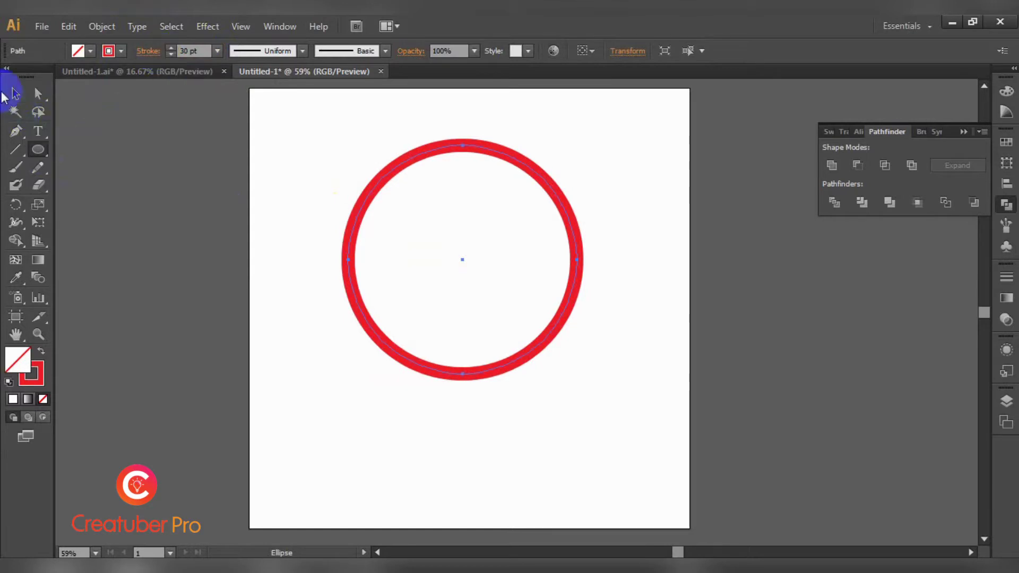
pyautogui.click(16, 94)
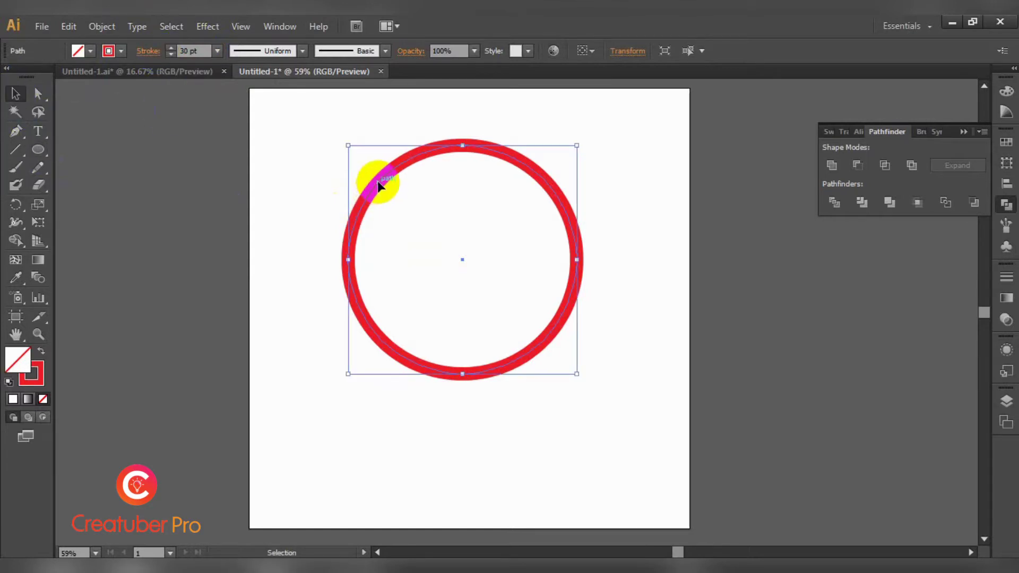
pyautogui.moveTo(378, 184); pyautogui.dragTo(378, 202)
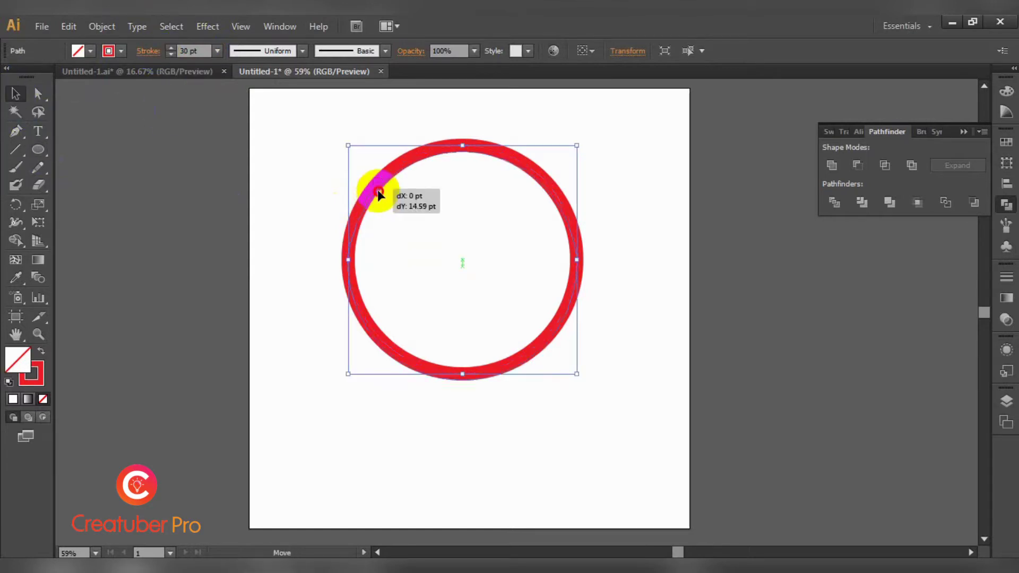
pyautogui.click(298, 253)
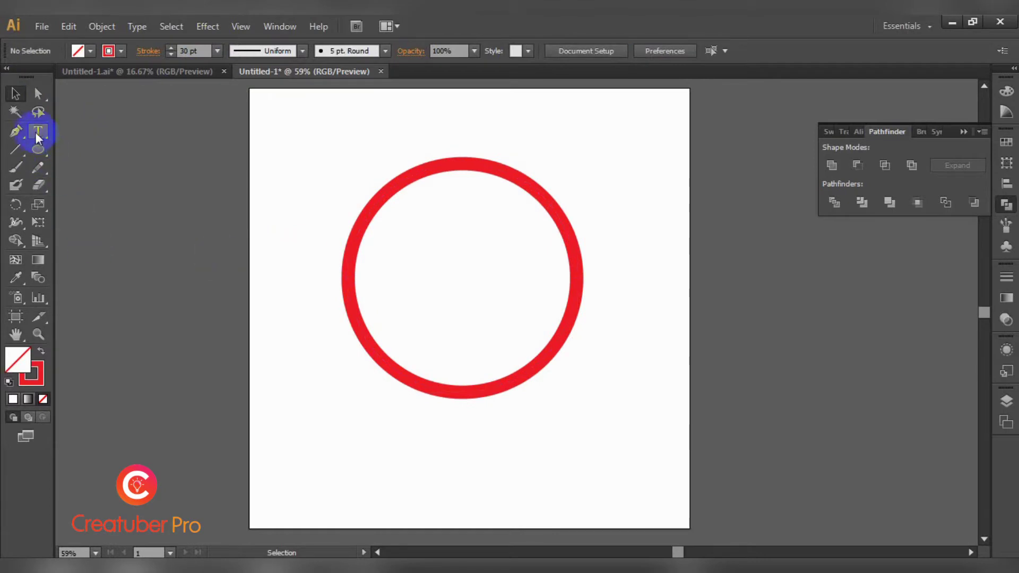
# Step: Draw a long vertical line left of the circle and Alt-drag two copies to its right
pyautogui.click(16, 150)
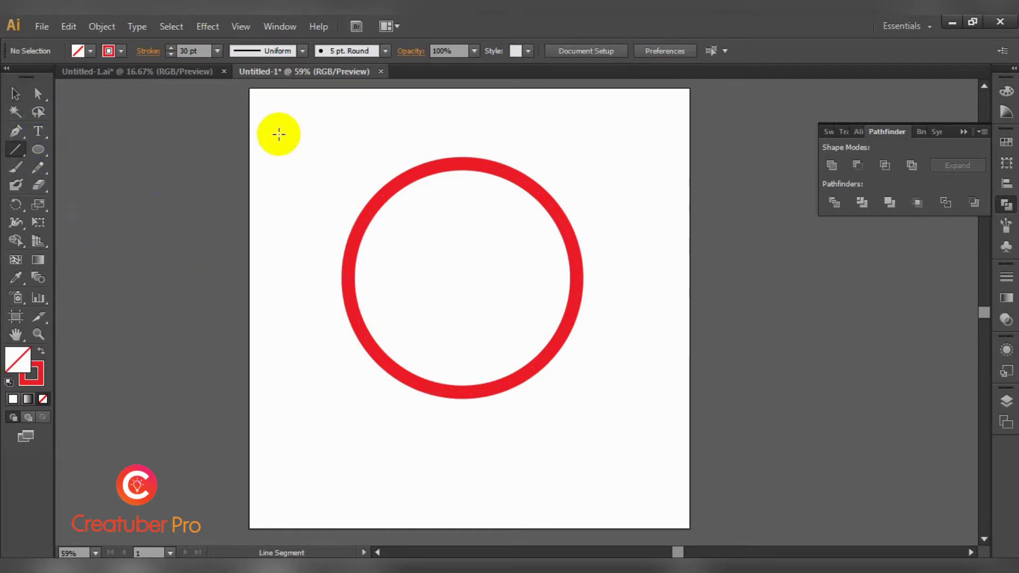
pyautogui.moveTo(279, 135); pyautogui.dragTo(283, 446)
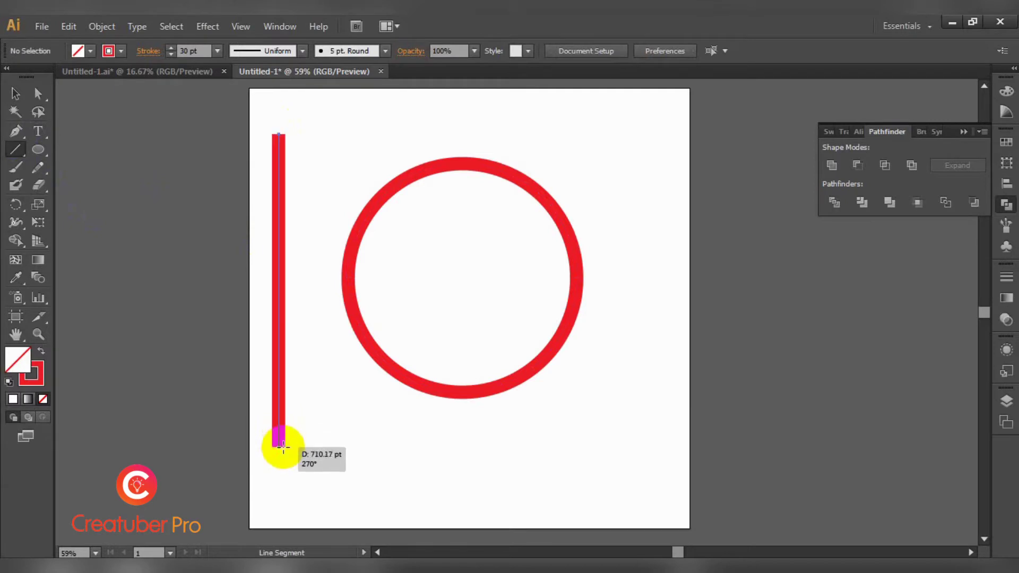
pyautogui.press('v')
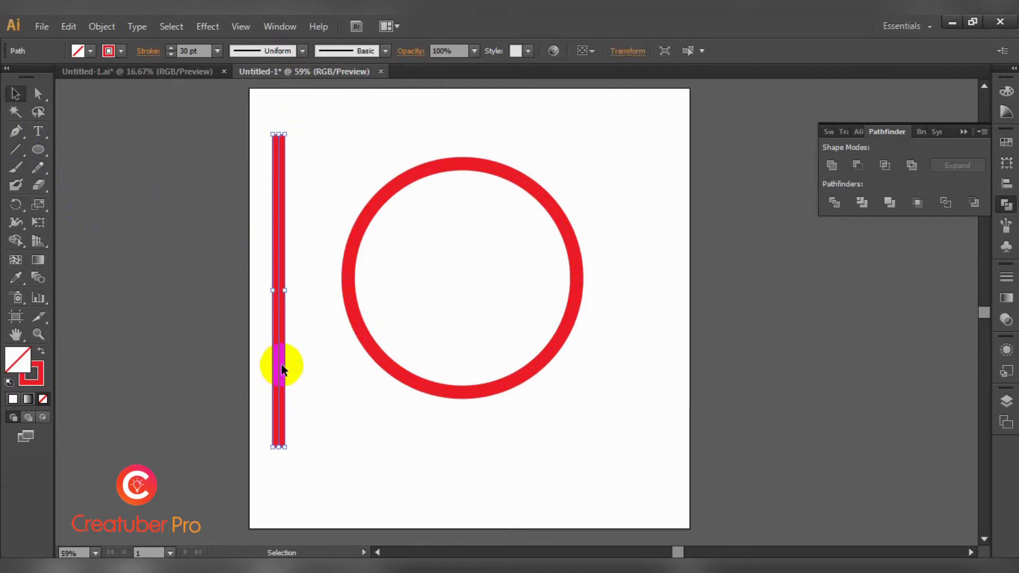
pyautogui.moveTo(280, 366); pyautogui.dragTo(305, 375)
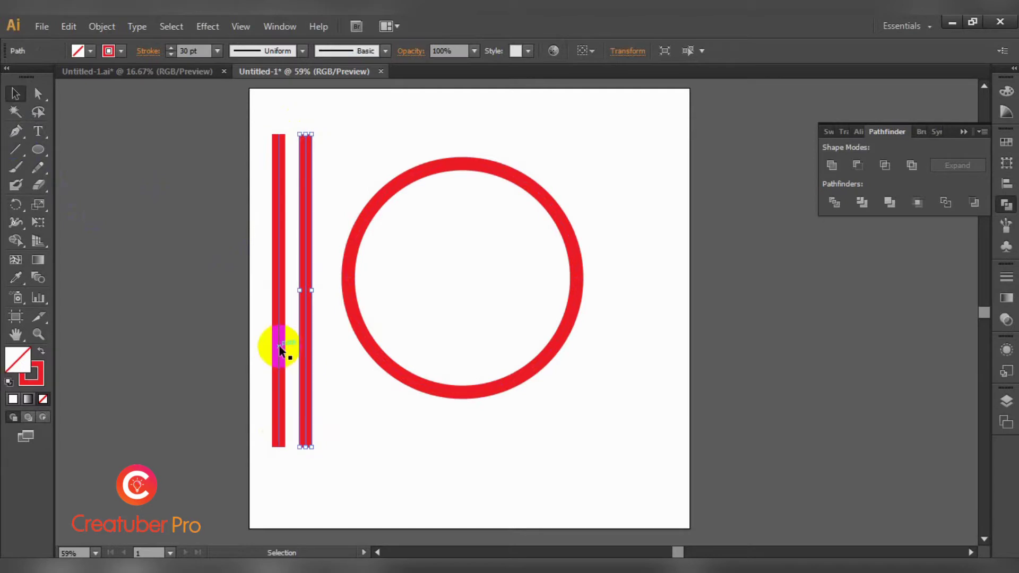
pyautogui.moveTo(306, 355); pyautogui.dragTo(326, 359)
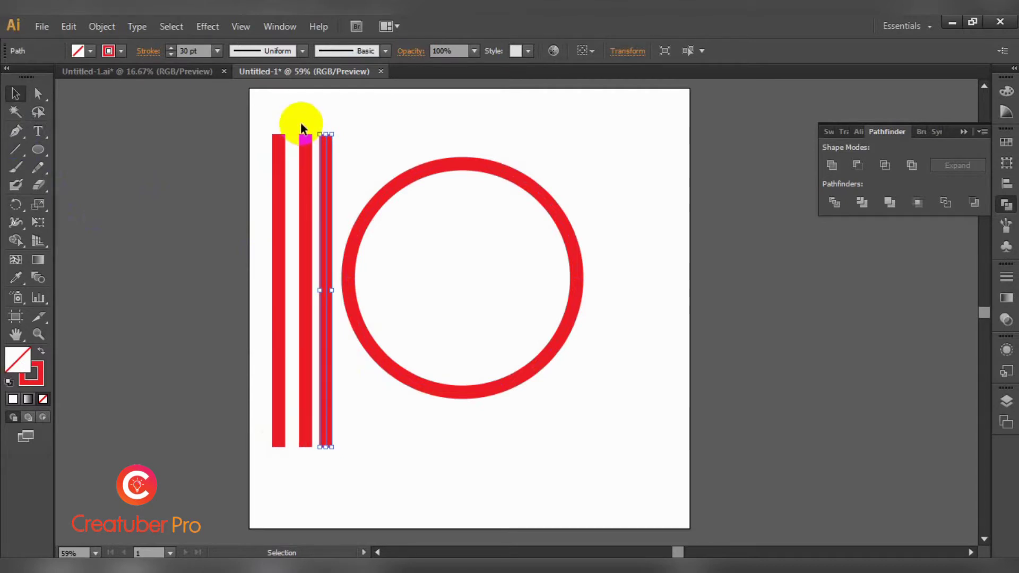
# Step: Delete the leftmost line and select the two remaining vertical lines
pyautogui.moveTo(297, 124); pyautogui.dragTo(352, 176)
pyautogui.click(275, 200)
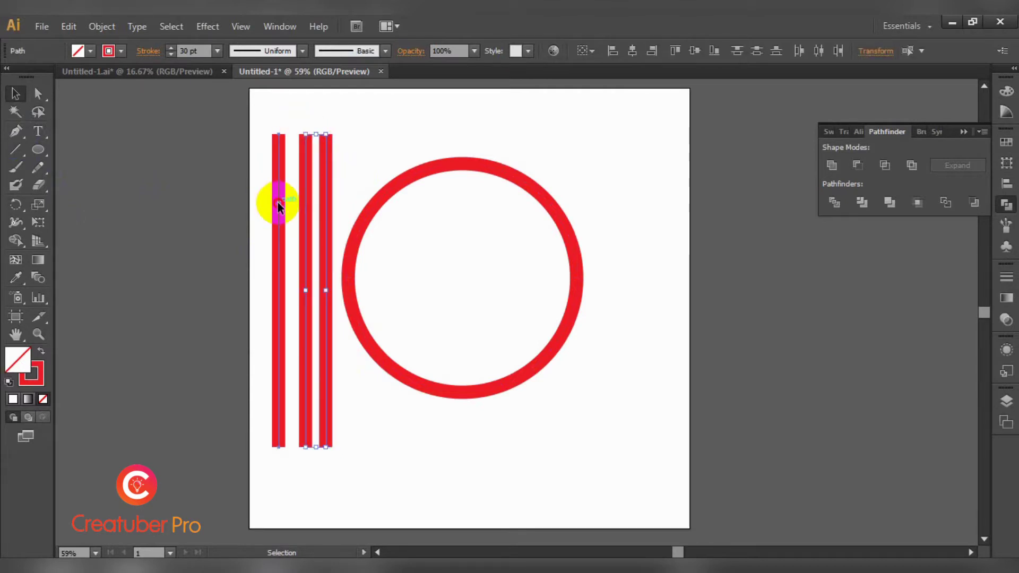
pyautogui.press('Delete')
pyautogui.moveTo(278, 203); pyautogui.dragTo(333, 212)
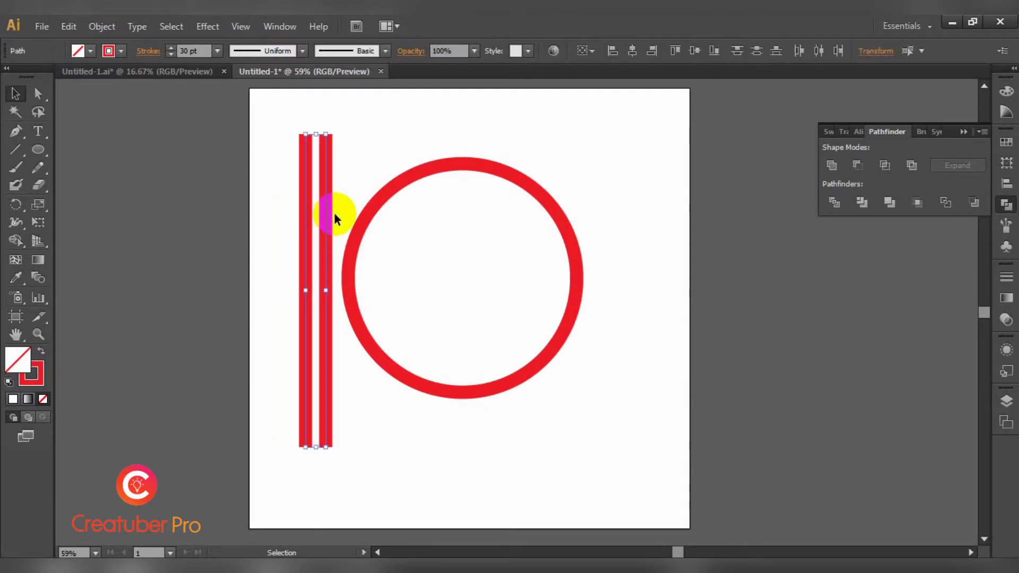
# Step: Group the line pair, move it over the circle's left half and copy it to the right half
pyautogui.rightClick(322, 213)
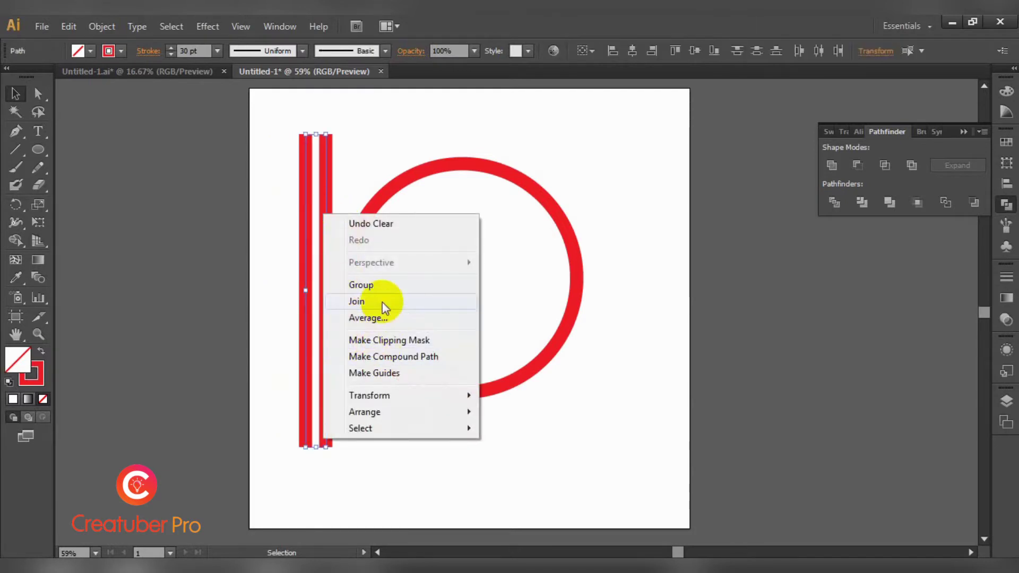
pyautogui.click(387, 285)
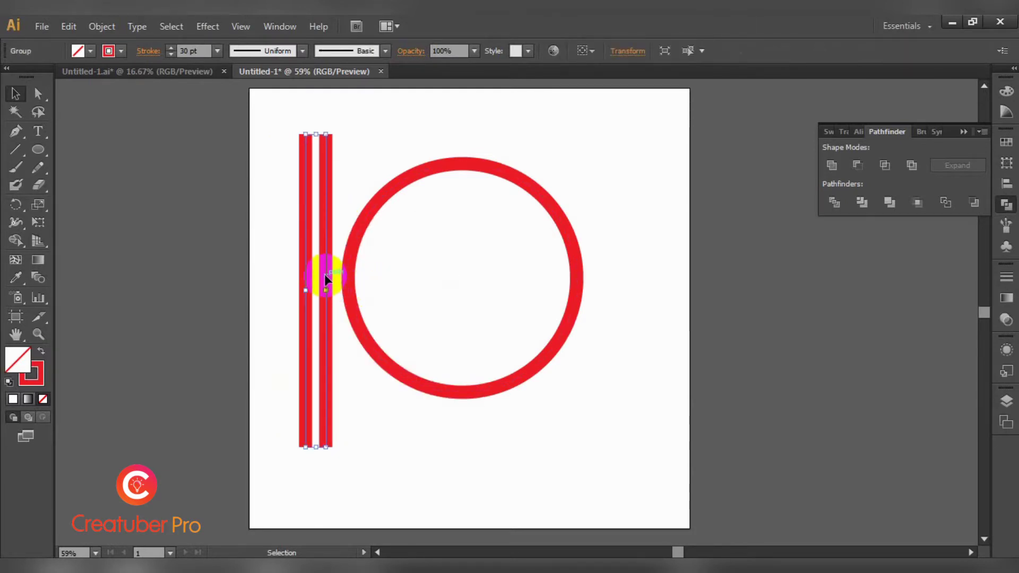
pyautogui.moveTo(328, 276)
pyautogui.mouseDown()
pyautogui.moveTo(432, 266)
pyautogui.moveTo(509, 275)
pyautogui.mouseUp()
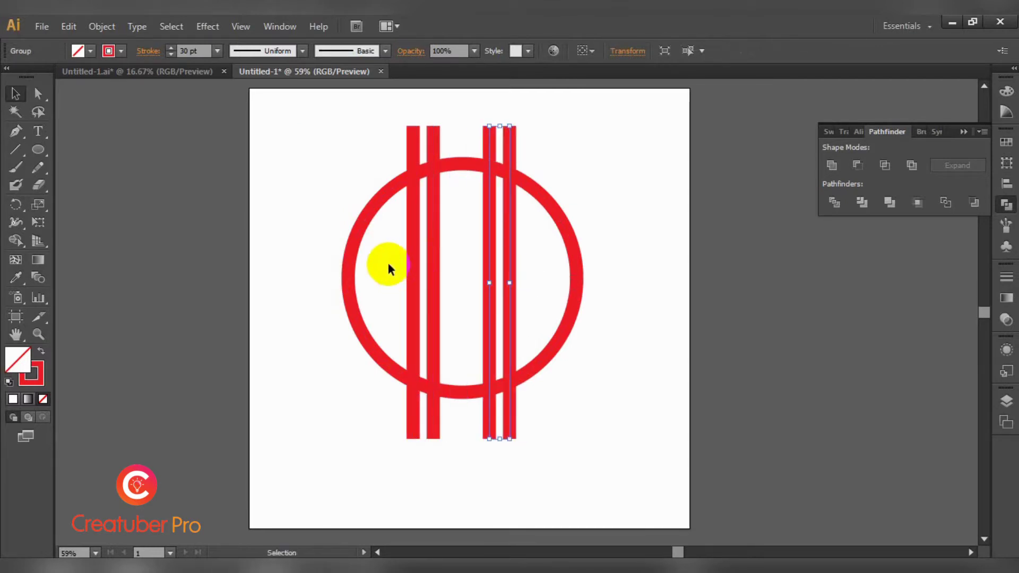
pyautogui.moveTo(389, 264); pyautogui.dragTo(520, 283)
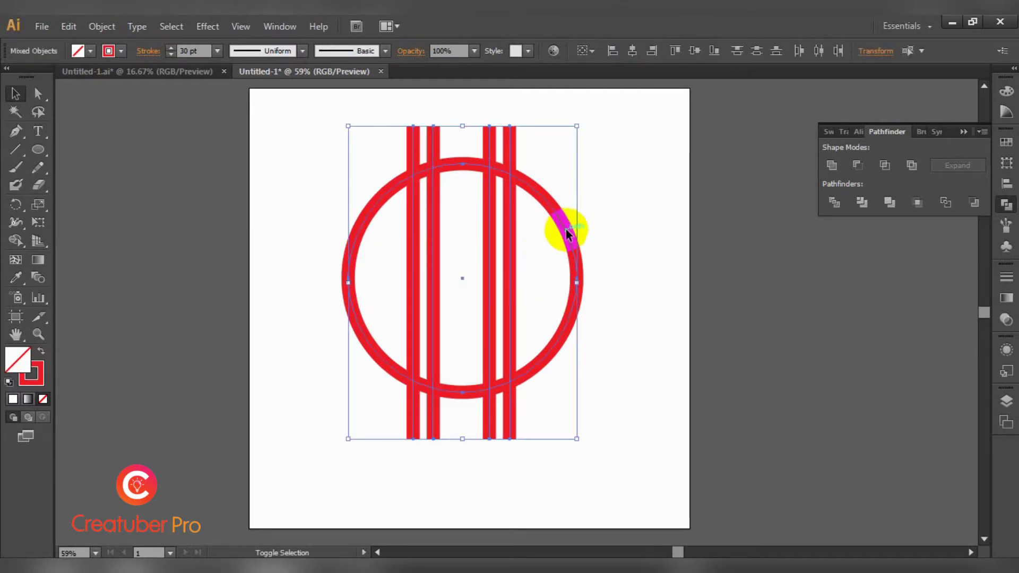
# Step: Group all four lines and center them on the circle horizontally and vertically
pyautogui.keyDown('shift'); pyautogui.click(567, 234); pyautogui.keyUp('shift')
pyautogui.rightClick(510, 266)
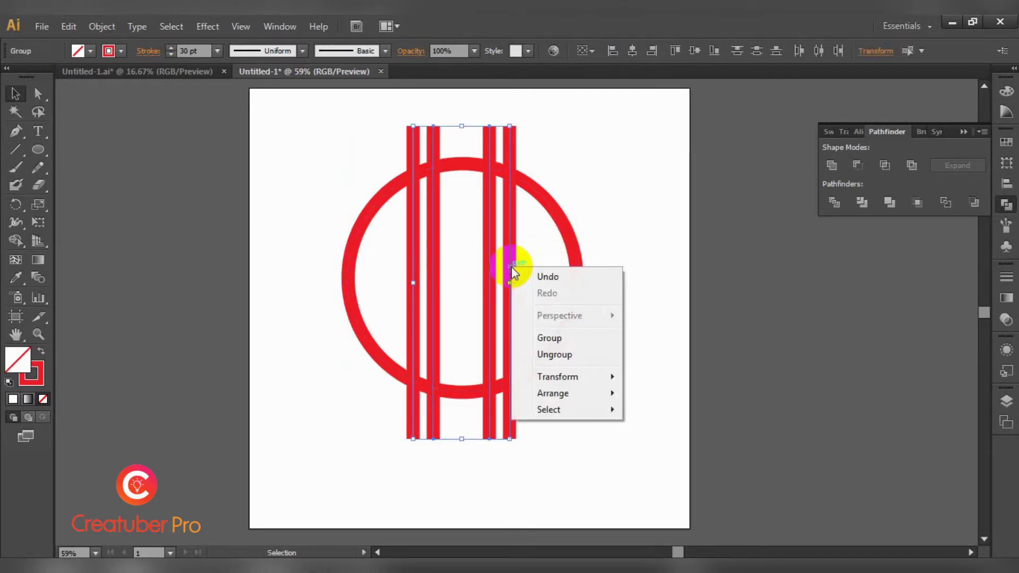
pyautogui.click(567, 342)
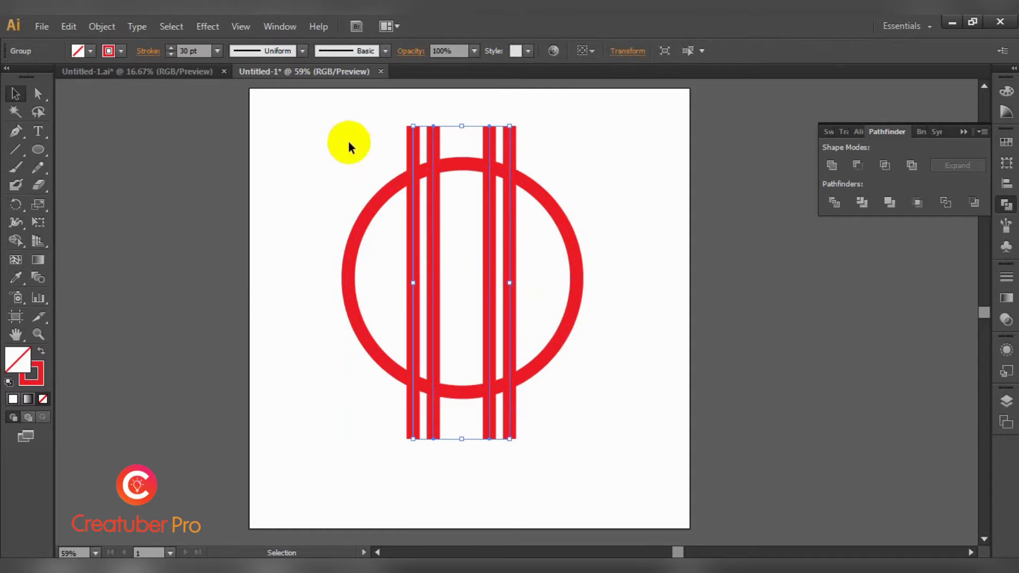
pyautogui.moveTo(348, 141); pyautogui.dragTo(625, 308)
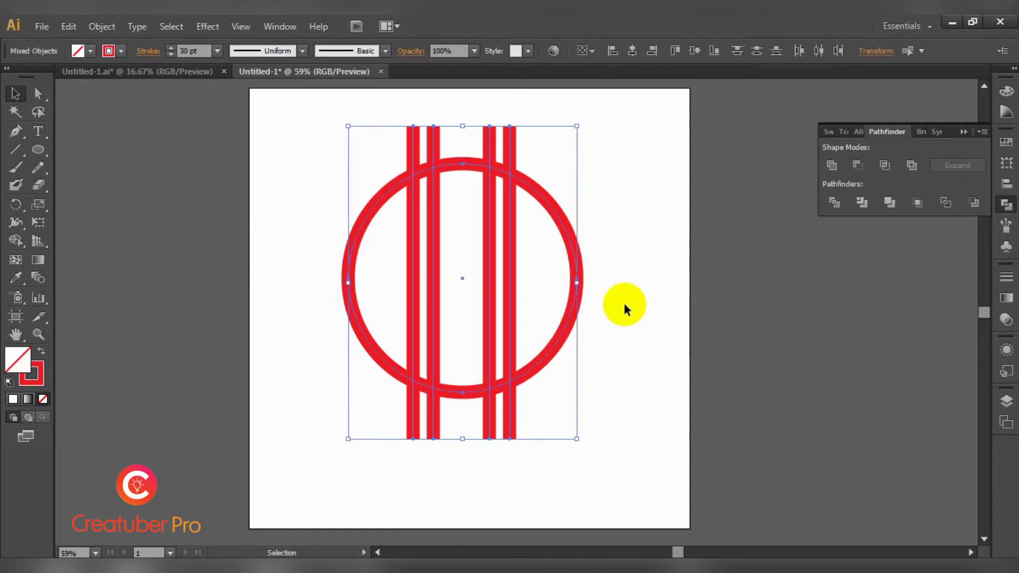
pyautogui.click(631, 52)
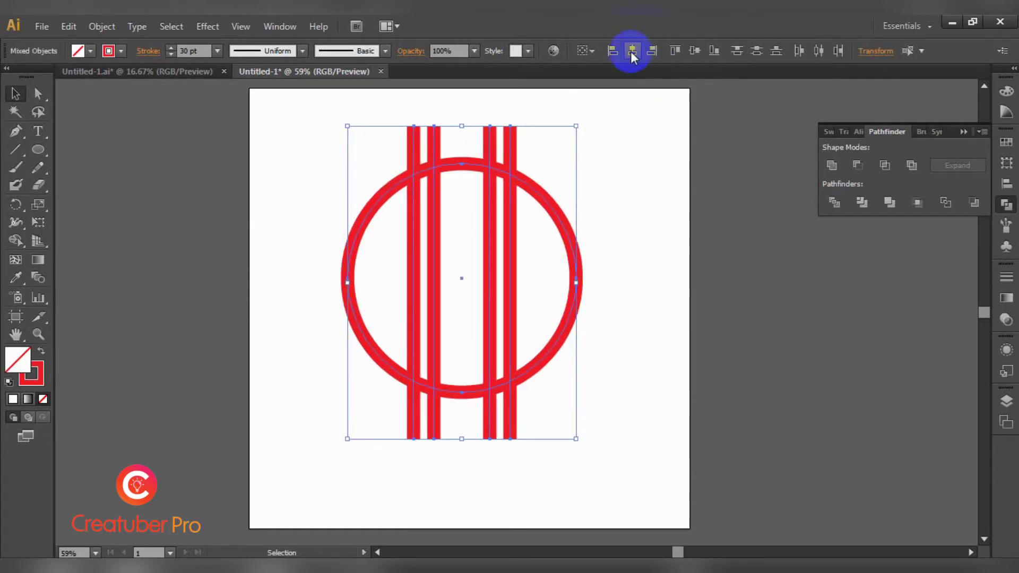
pyautogui.click(692, 50)
pyautogui.click(641, 278)
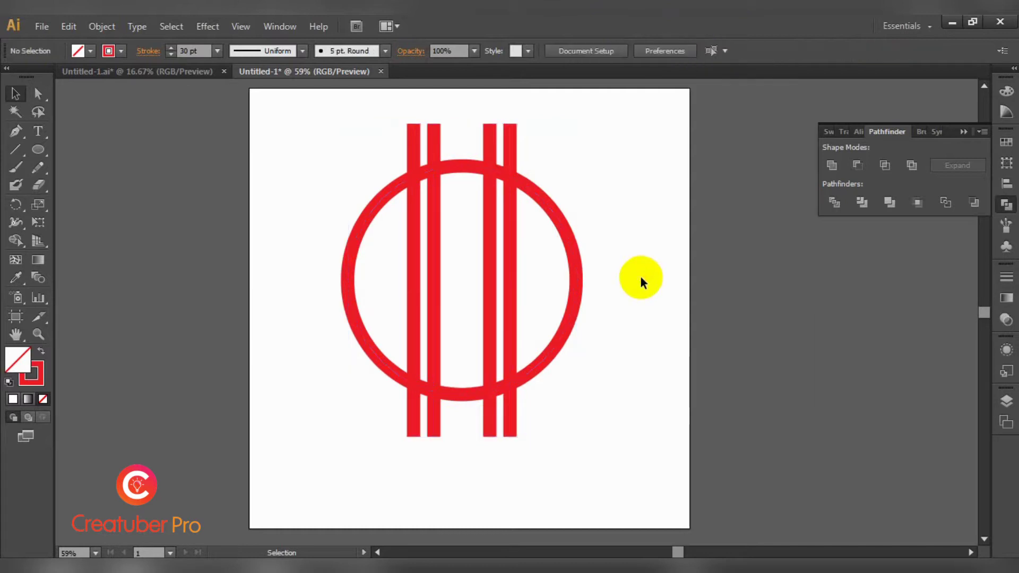
pyautogui.click(40, 187)
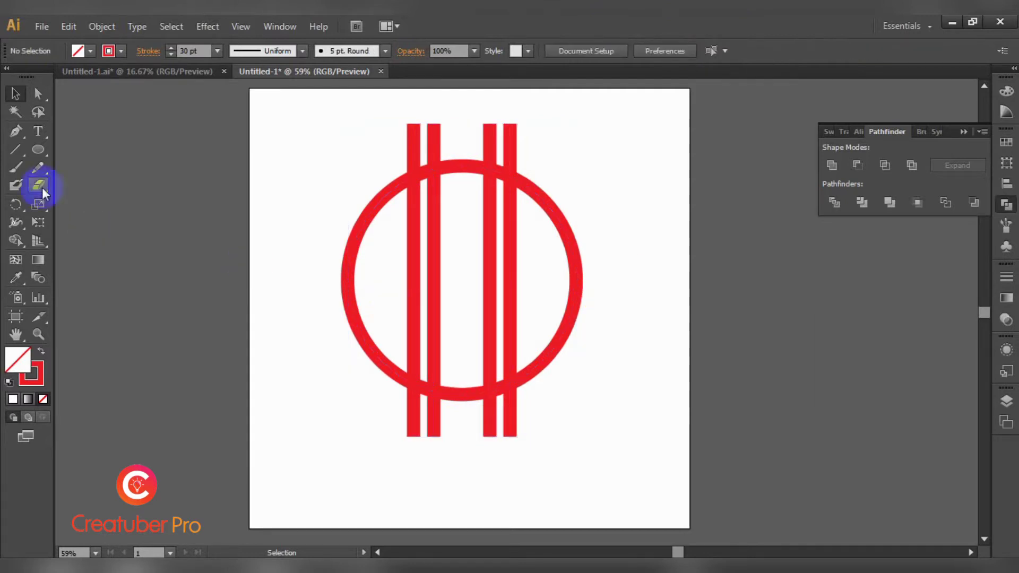
pyautogui.click(16, 151)
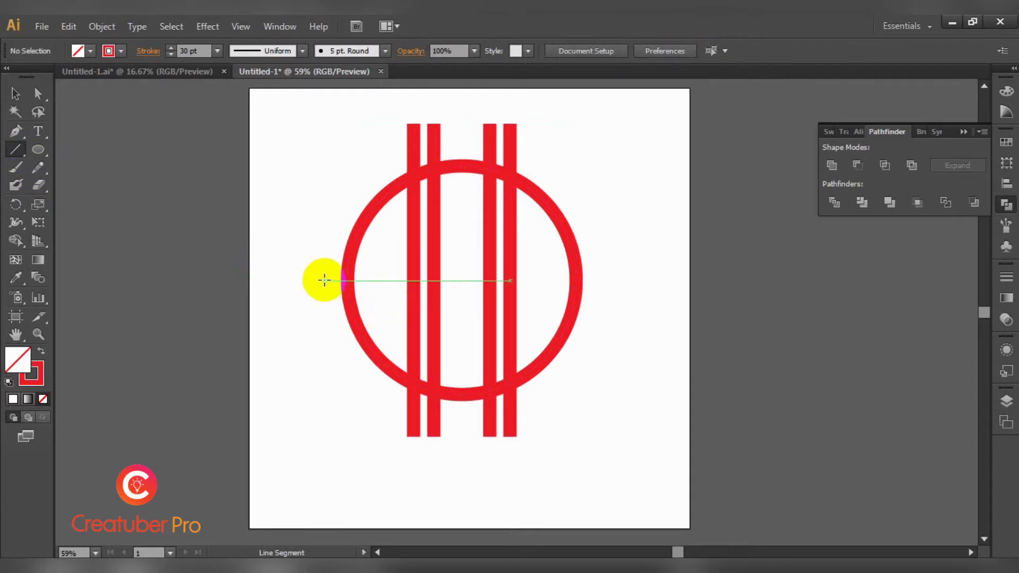
# Step: Draw a horizontal line across the circle's middle, then select all the artwork
pyautogui.moveTo(324, 280); pyautogui.dragTo(624, 293)
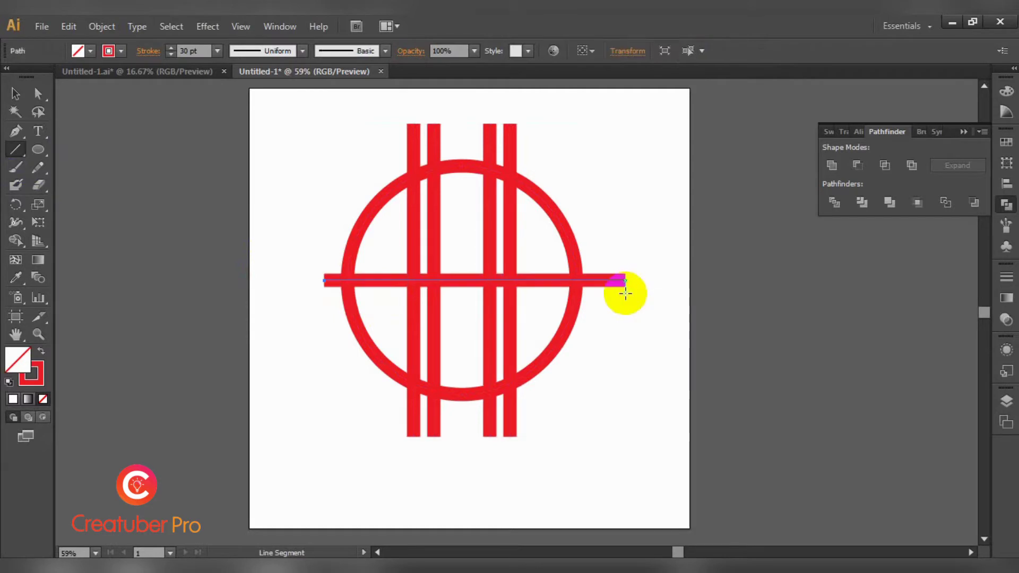
pyautogui.press('v')
pyautogui.click(310, 142)
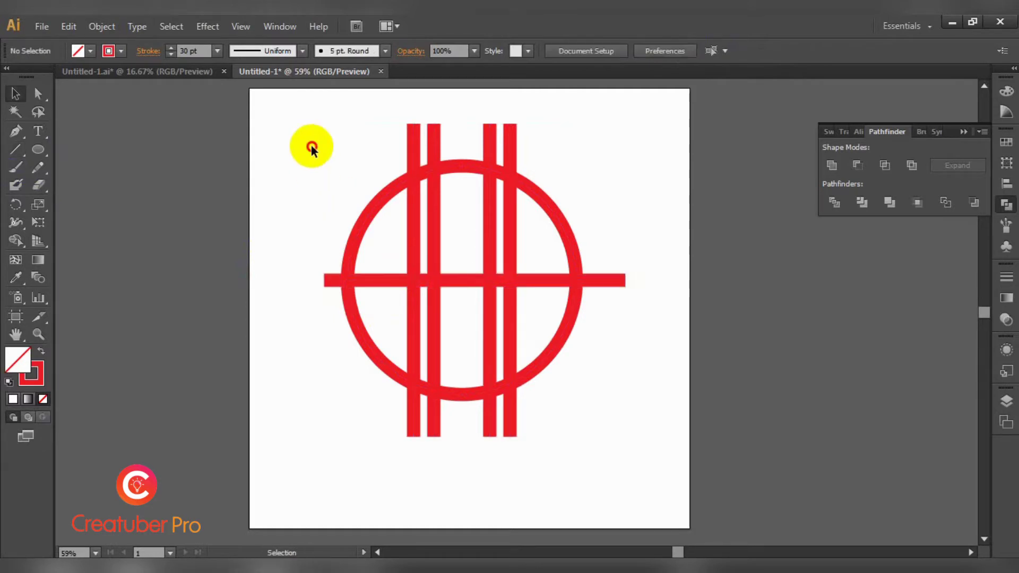
pyautogui.moveTo(310, 149); pyautogui.dragTo(627, 450)
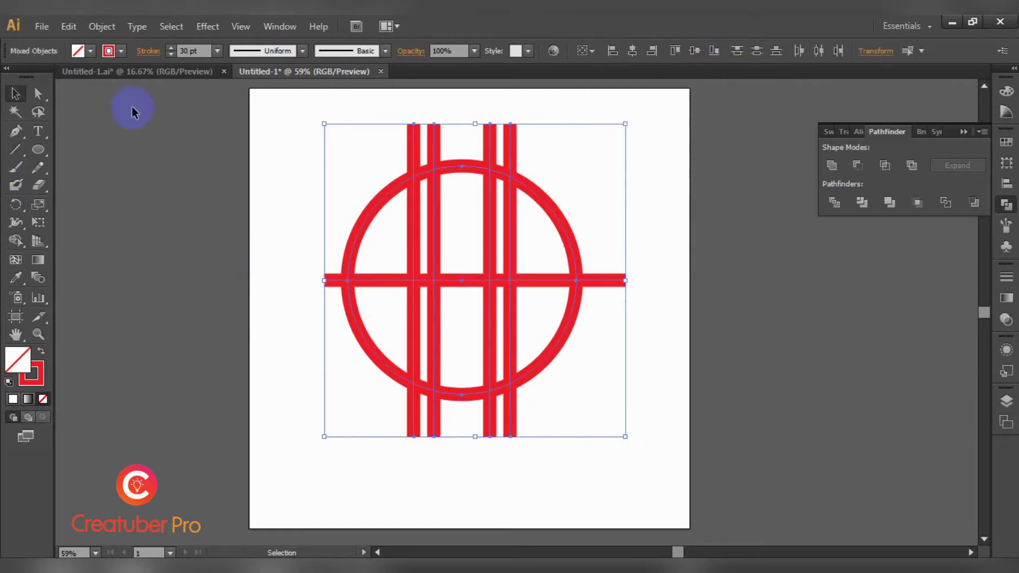
pyautogui.click(118, 29)
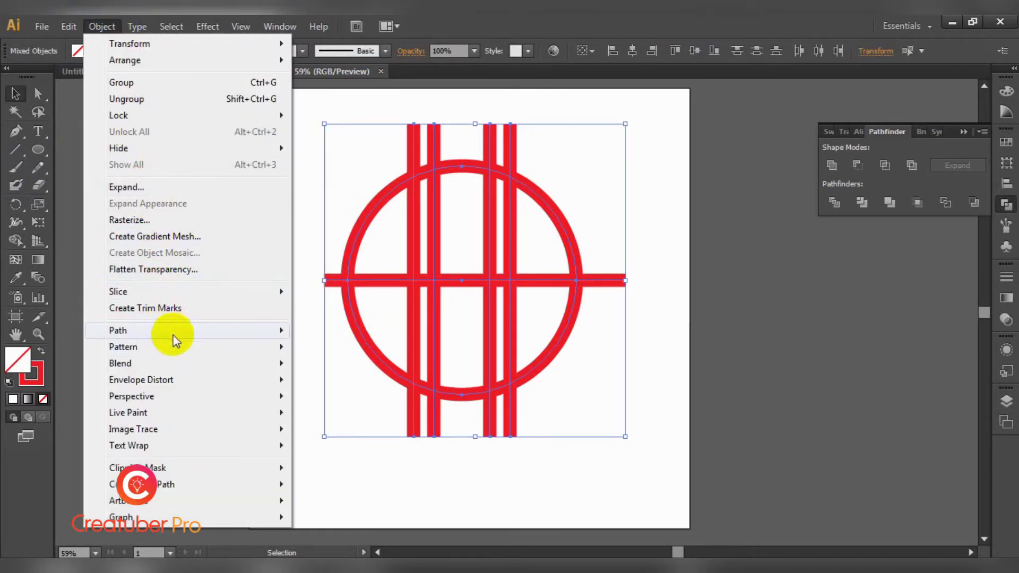
pyautogui.moveTo(118, 329)
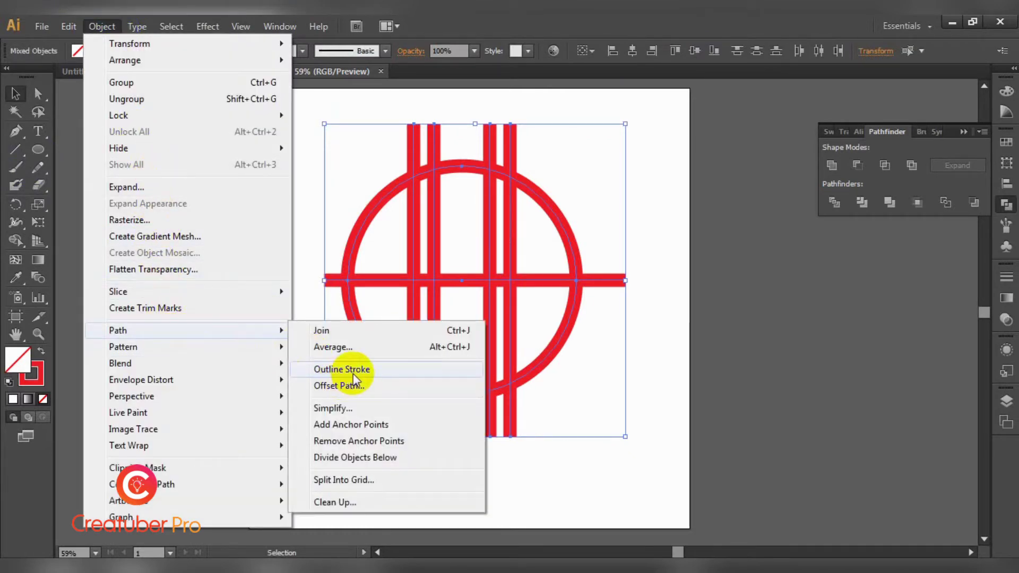
# Step: Outline the strokes and erase every bar end protruding outside the ring with Shape Builder
pyautogui.click(353, 370)
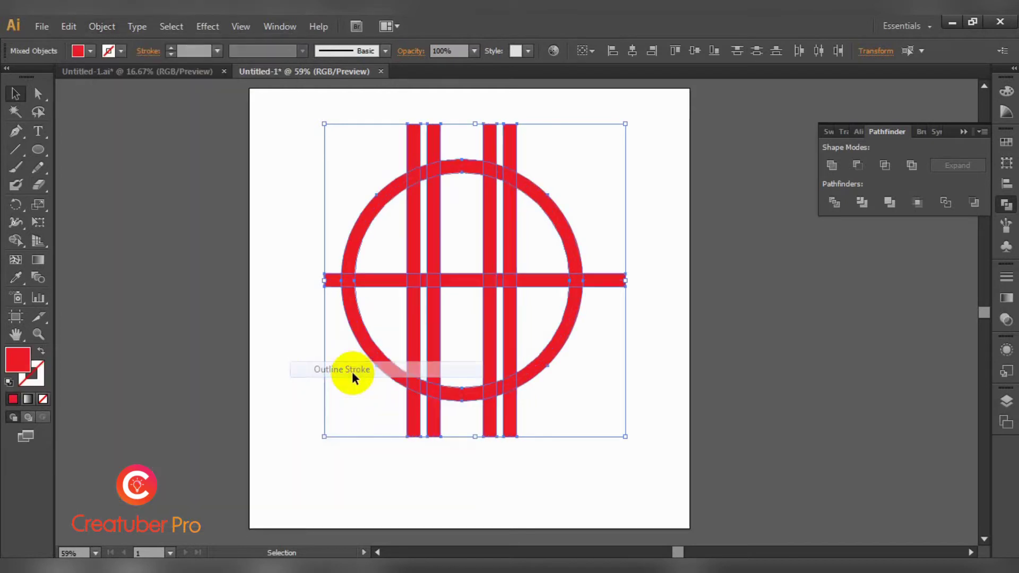
pyautogui.click(15, 241)
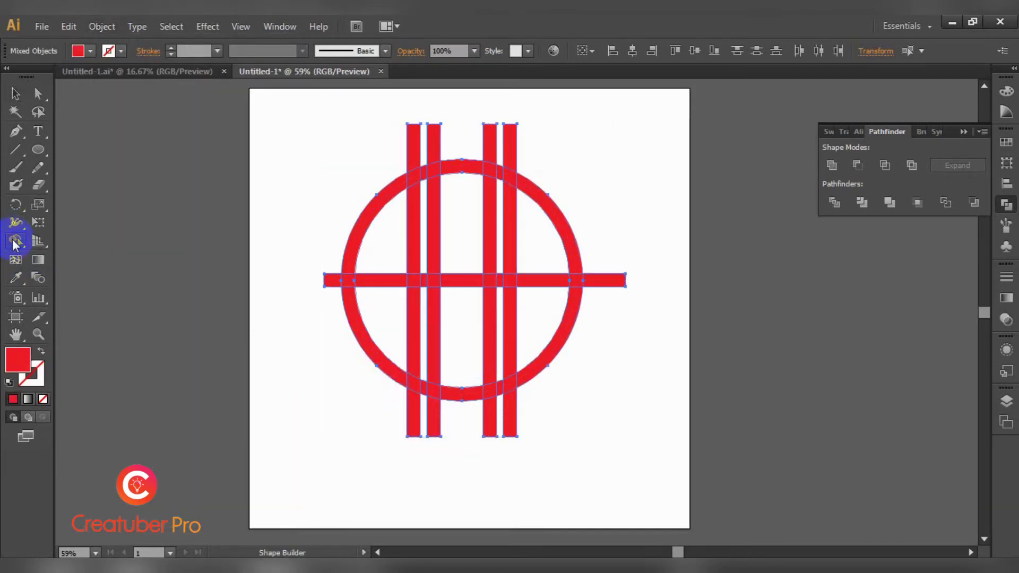
pyautogui.keyDown('alt'); pyautogui.click(331, 282); pyautogui.keyUp('alt')
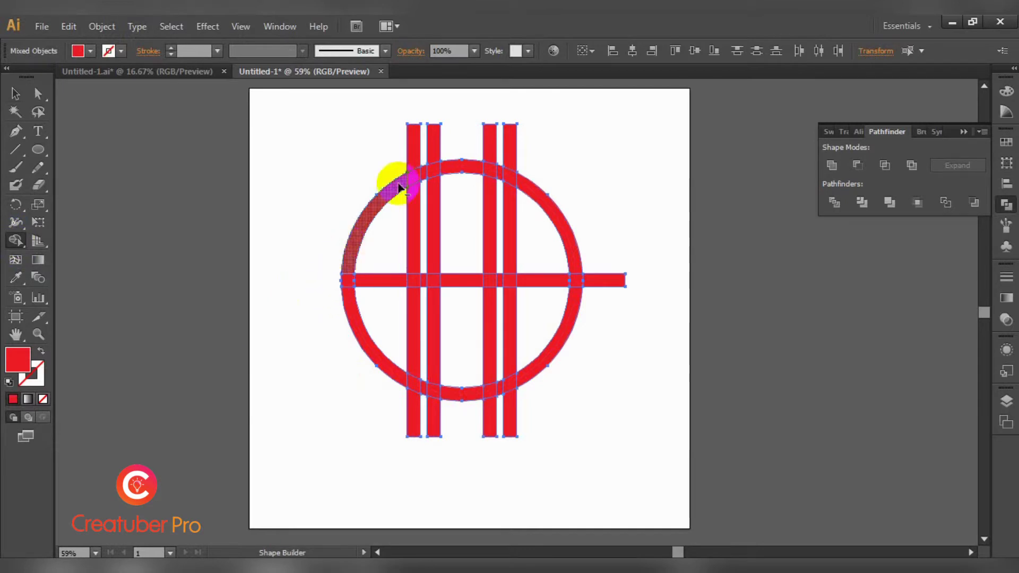
pyautogui.keyDown('alt'); pyautogui.click(434, 143); pyautogui.keyUp('alt')
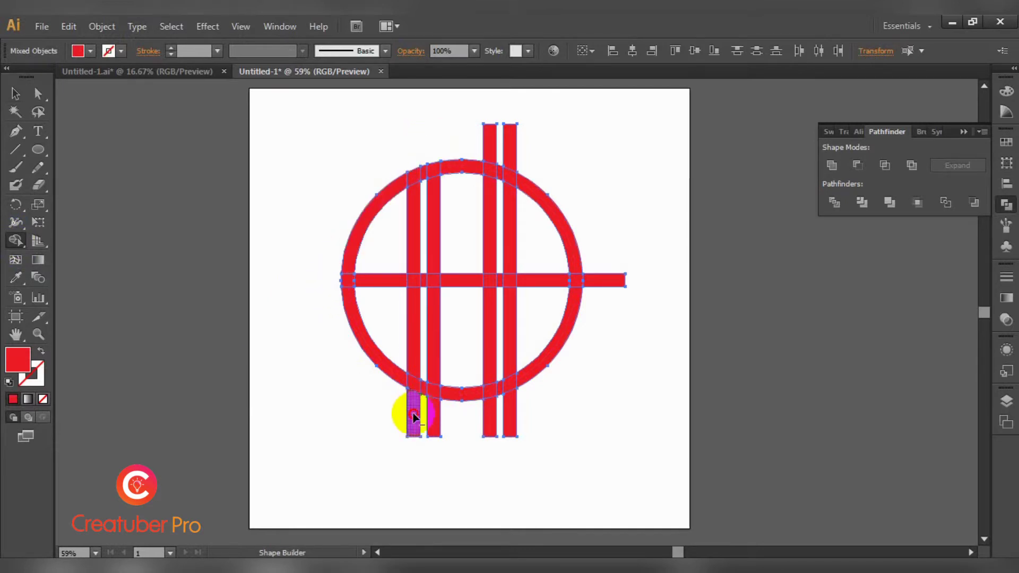
pyautogui.keyDown('alt'); pyautogui.click(489, 416); pyautogui.keyUp('alt')
pyautogui.keyDown('alt'); pyautogui.click(510, 418); pyautogui.keyUp('alt')
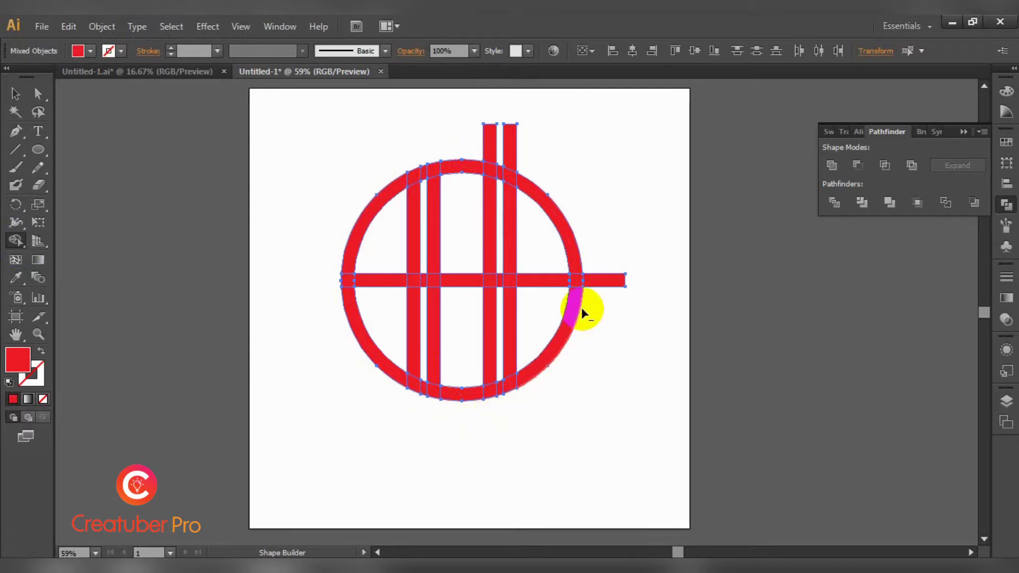
pyautogui.keyDown('alt'); pyautogui.click(598, 279); pyautogui.keyUp('alt')
pyautogui.keyDown('alt'); pyautogui.click(511, 137); pyautogui.keyUp('alt')
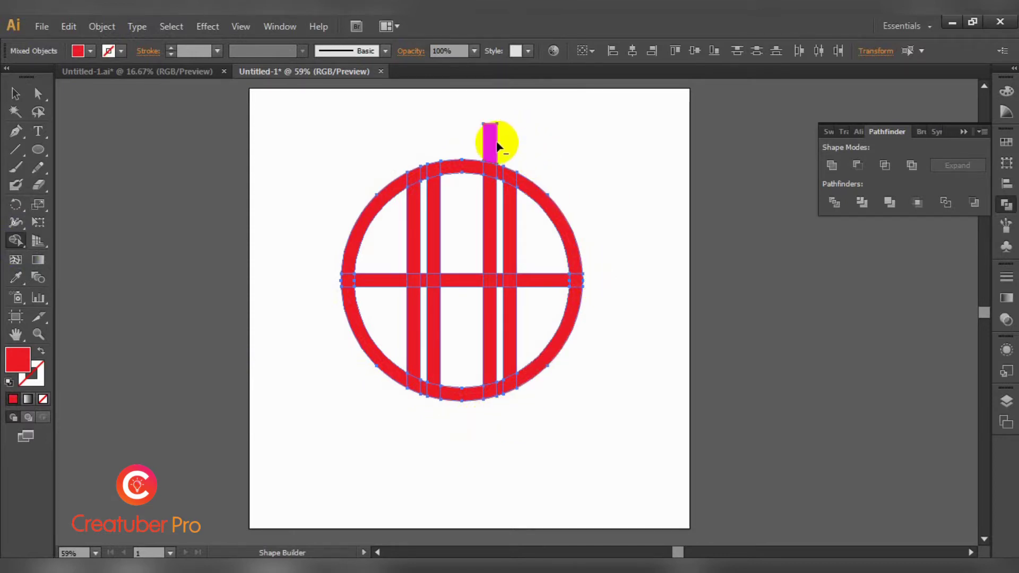
pyautogui.keyDown('alt'); pyautogui.click(490, 141); pyautogui.keyUp('alt')
# Step: Clean up the thin strips beside the inner bars and merge the lower-left ring region
pyautogui.keyDown('alt'); pyautogui.click(446, 208); pyautogui.keyUp('alt')
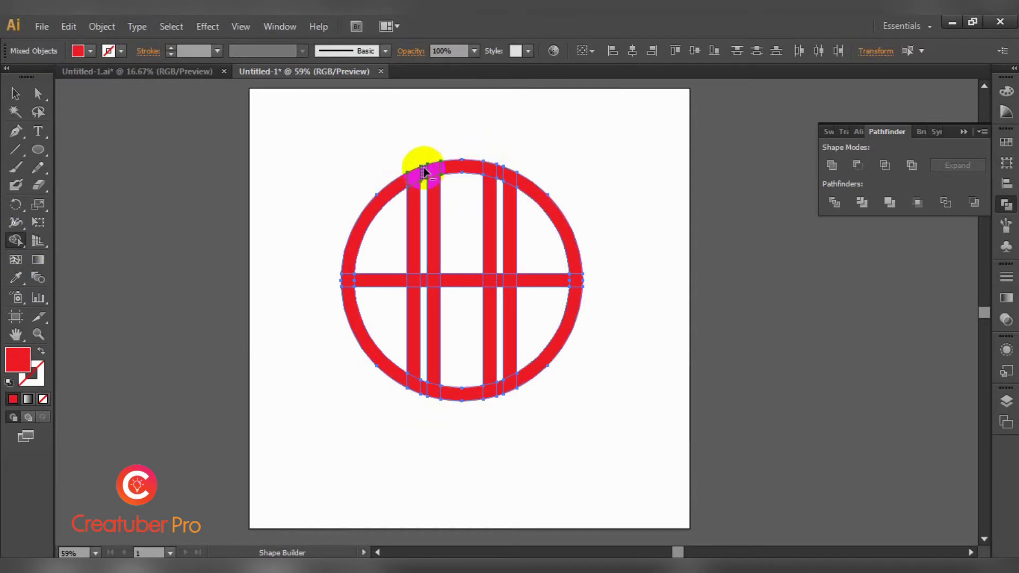
pyautogui.moveTo(424, 159); pyautogui.dragTo(424, 454)
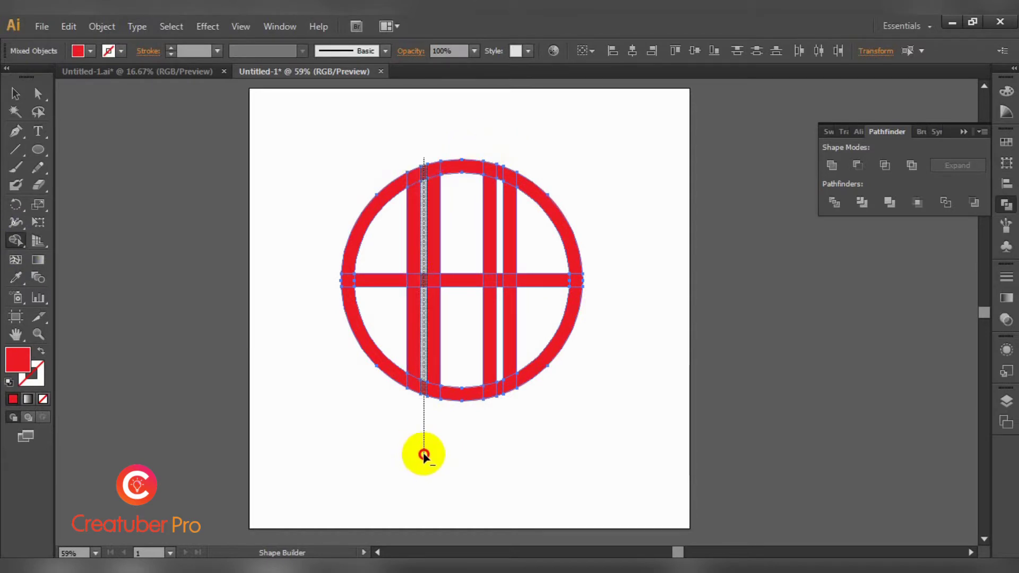
pyautogui.hotkey('ctrl', '=')
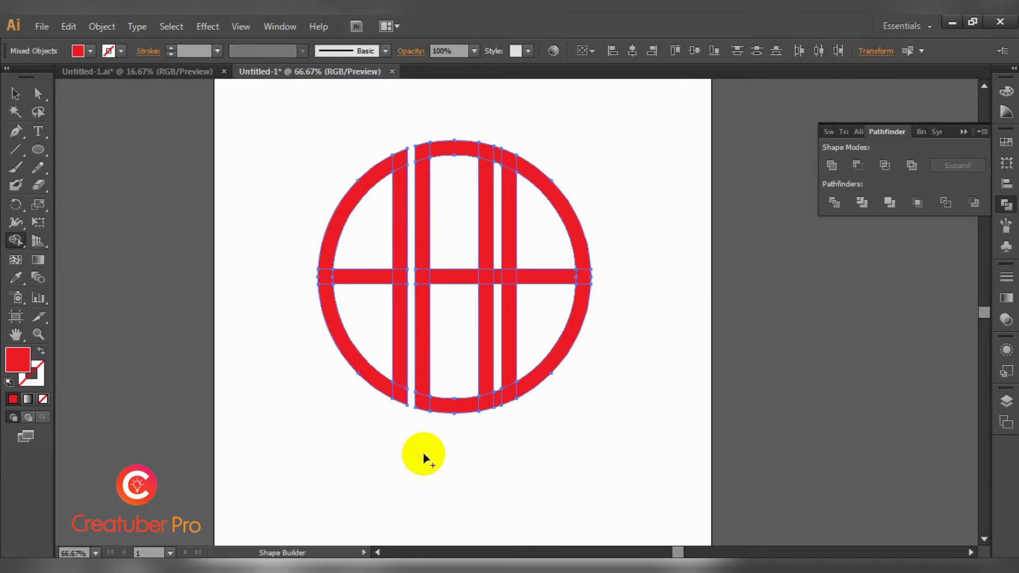
pyautogui.moveTo(531, 284); pyautogui.dragTo(512, 310)
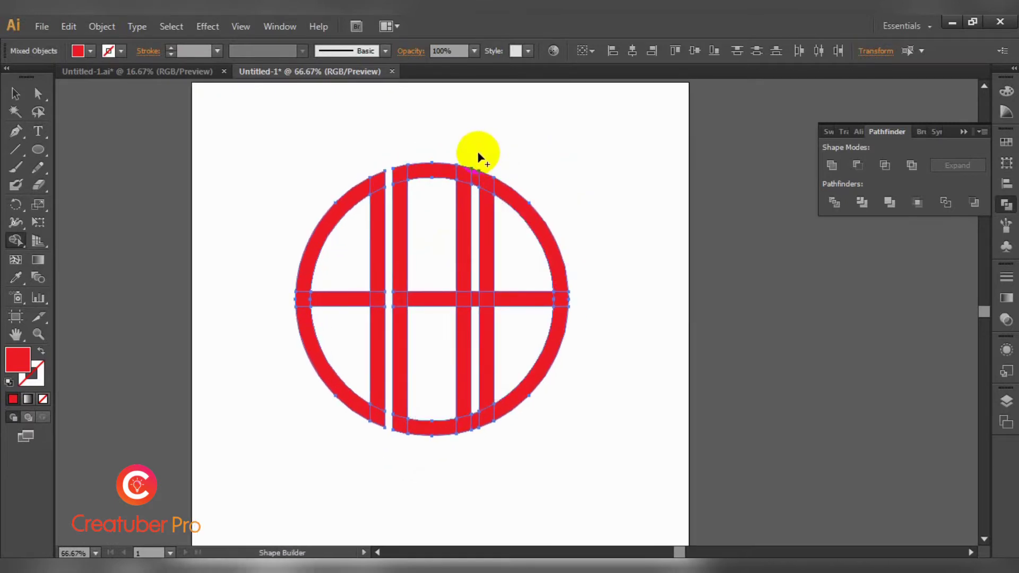
pyautogui.moveTo(476, 152); pyautogui.dragTo(476, 448)
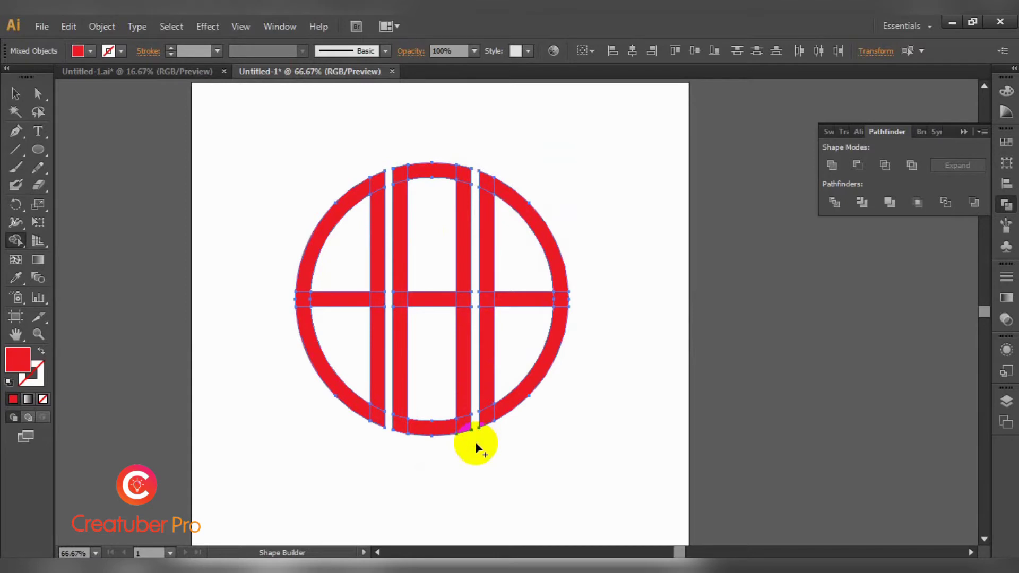
pyautogui.click(323, 341)
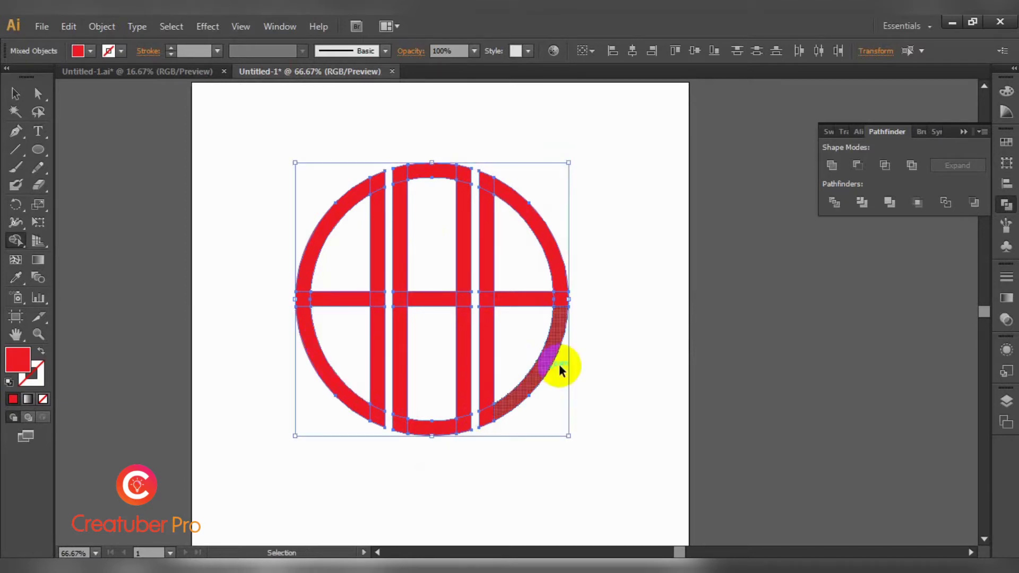
# Step: Select all monogram paths with Direct Selection and split them using Pathfinder Divide
pyautogui.hotkey('ctrl', 'shift', 'a')
pyautogui.press('a')
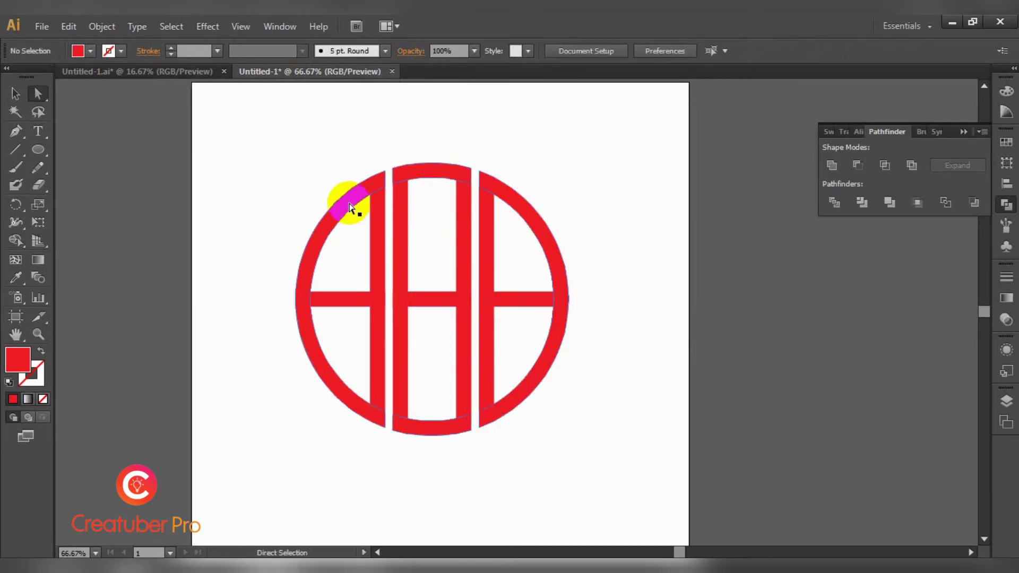
pyautogui.moveTo(274, 143); pyautogui.dragTo(610, 504)
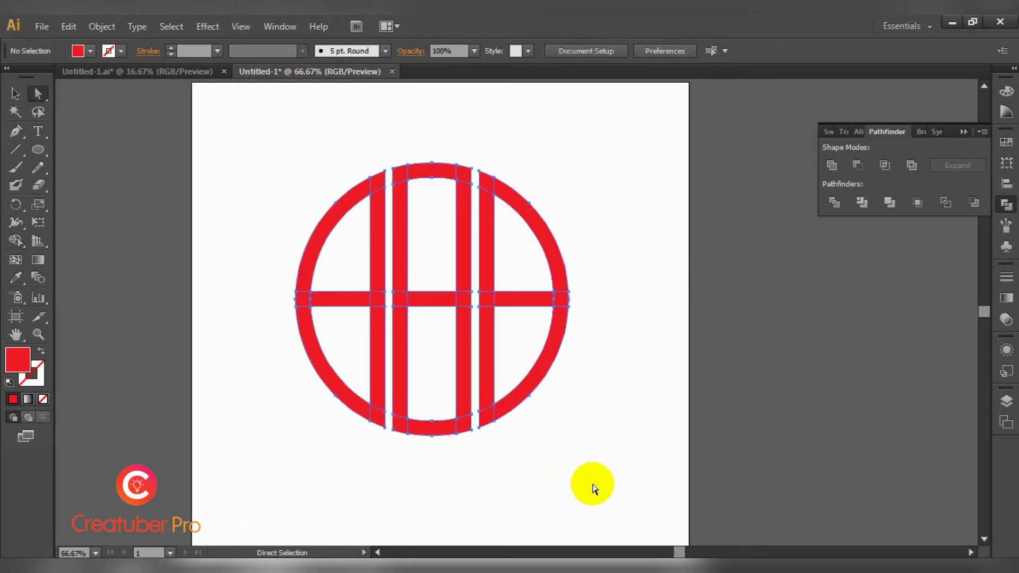
pyautogui.click(834, 202)
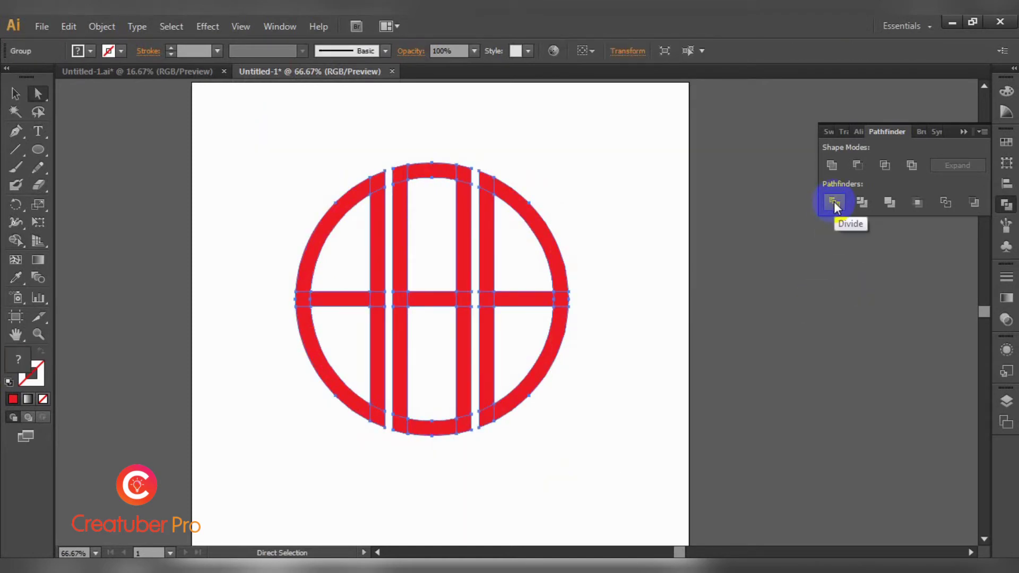
pyautogui.click(344, 248)
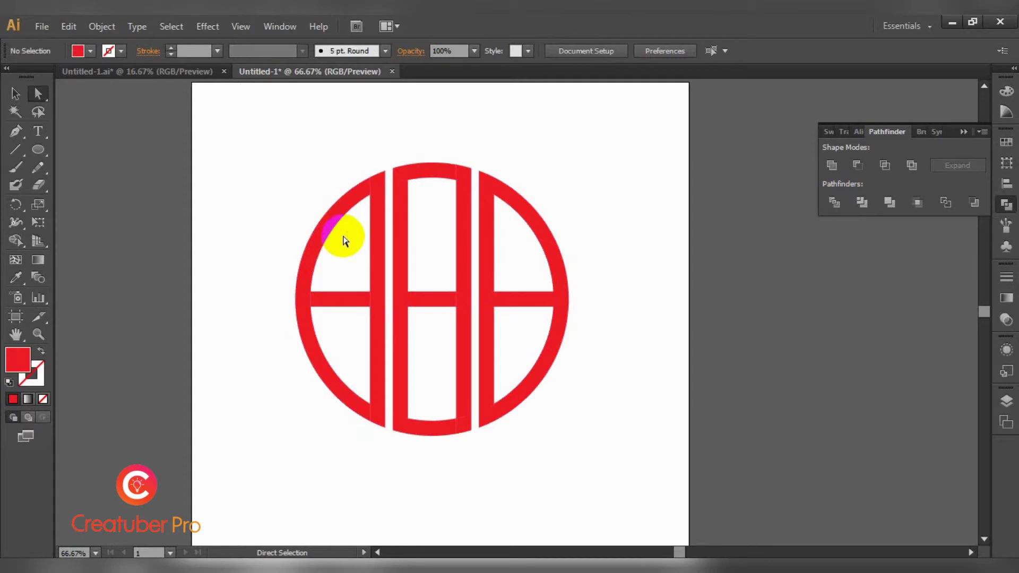
pyautogui.click(316, 248)
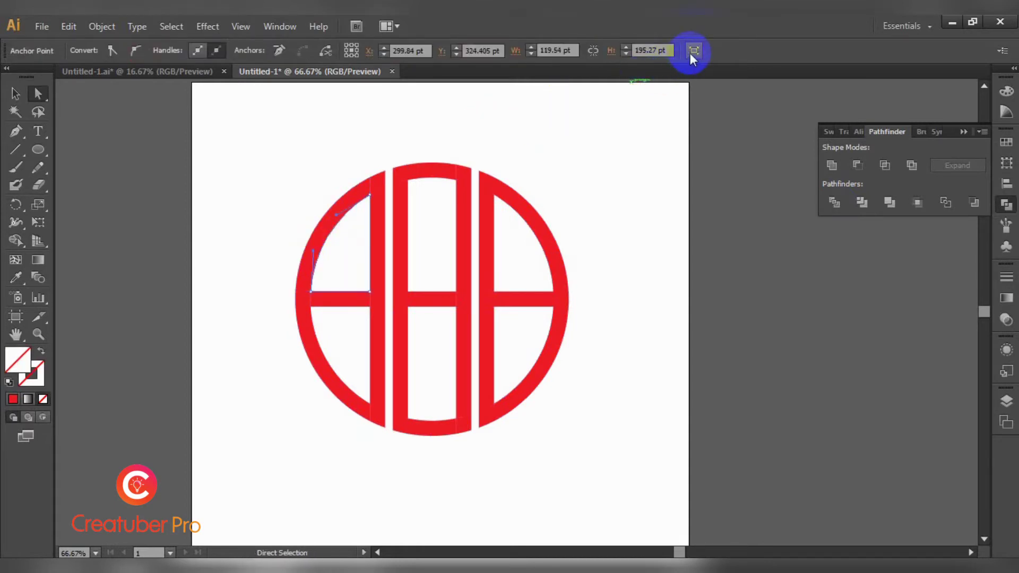
# Step: Ungroup the divided monogram pieces and clear the selection
pyautogui.click(693, 51)
pyautogui.click(637, 268)
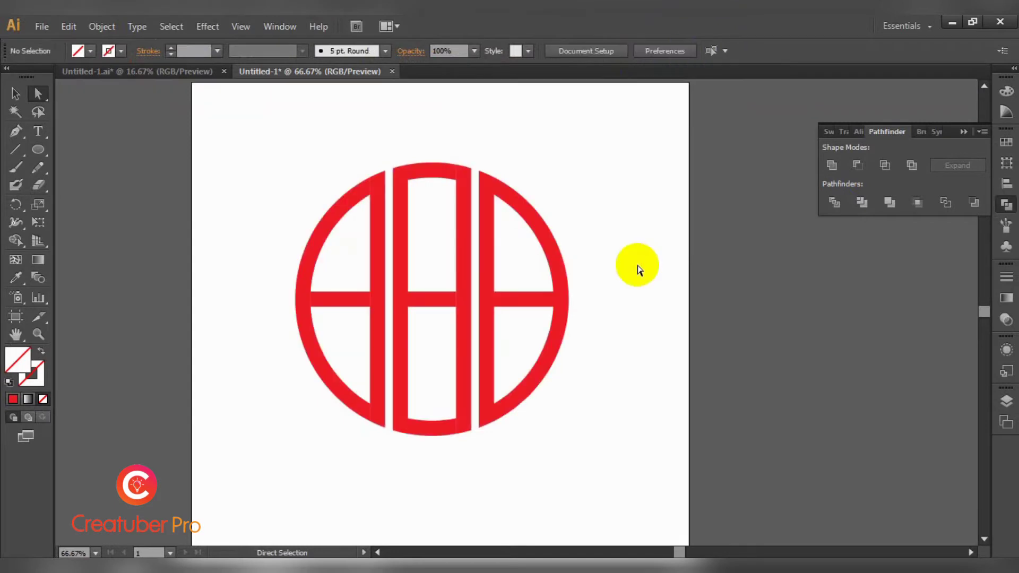
pyautogui.press('v')
pyautogui.click(320, 241)
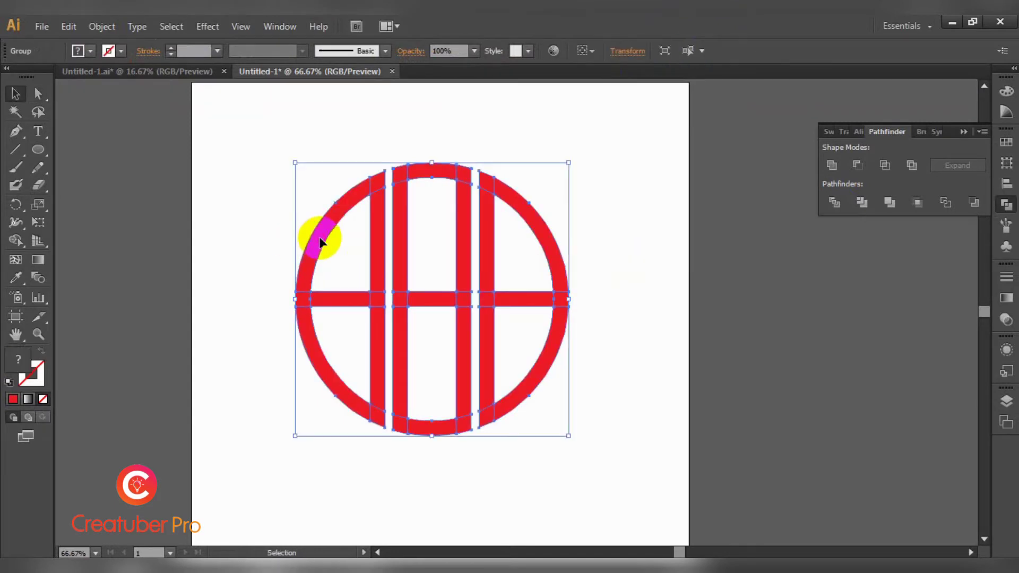
pyautogui.rightClick(320, 239)
pyautogui.click(366, 326)
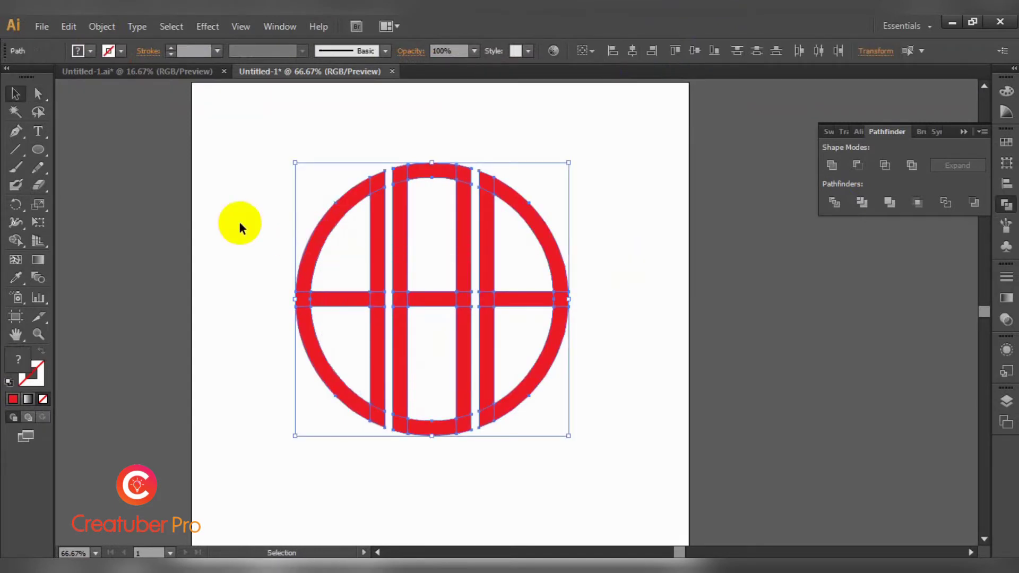
pyautogui.click(282, 230)
# Step: Pick the upper-left quarter piece, try isolation mode and select similar inner pieces, then deselect
pyautogui.click(348, 268)
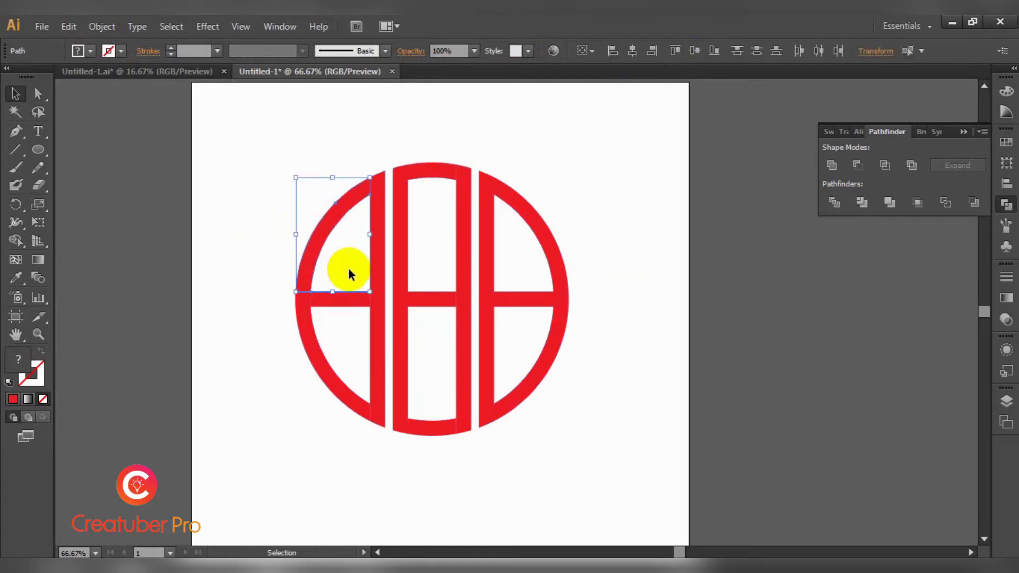
pyautogui.keyDown('shift'); pyautogui.click(319, 239); pyautogui.keyUp('shift')
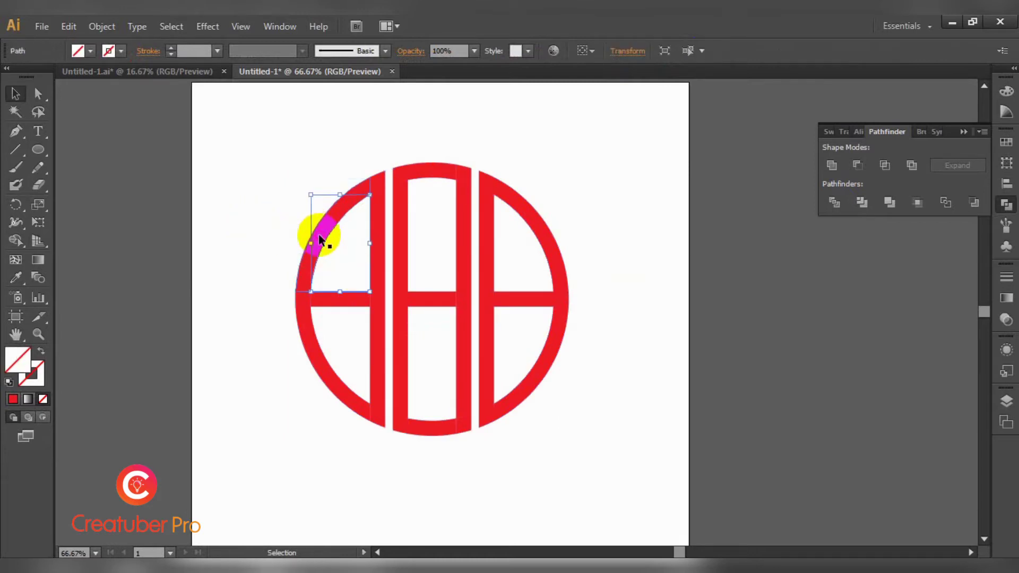
pyautogui.click(665, 51)
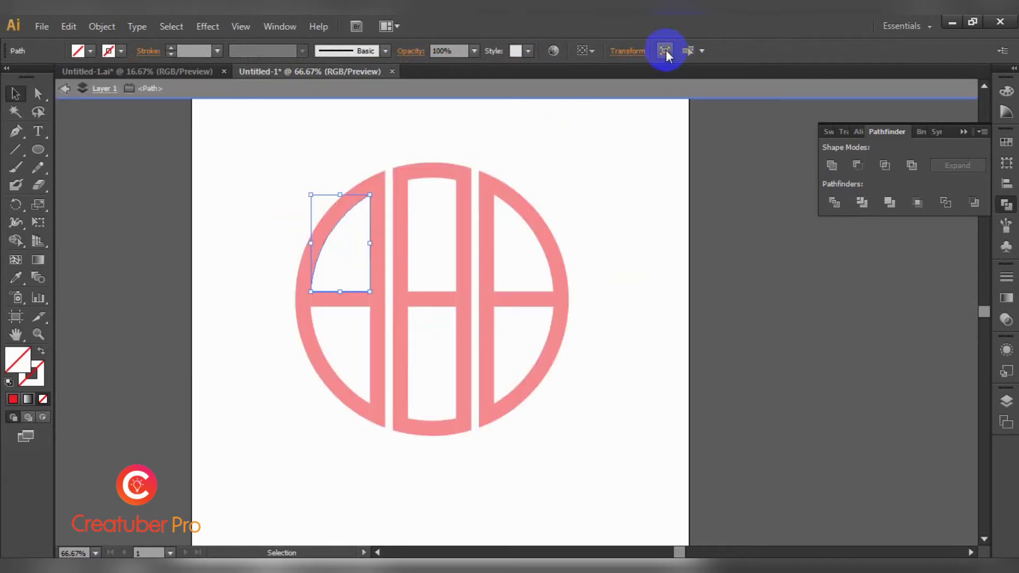
pyautogui.doubleClick(648, 164)
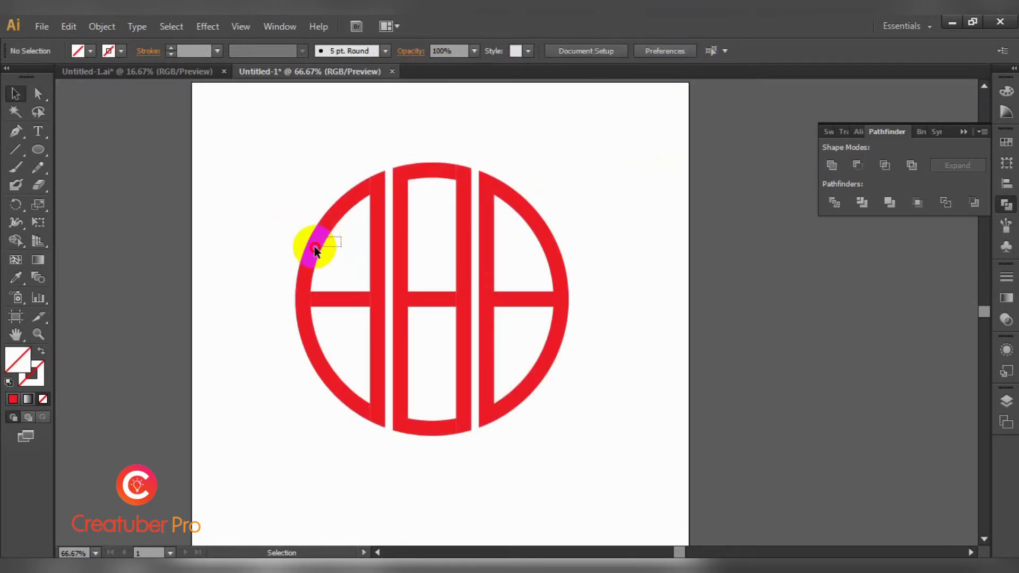
pyautogui.click(341, 239)
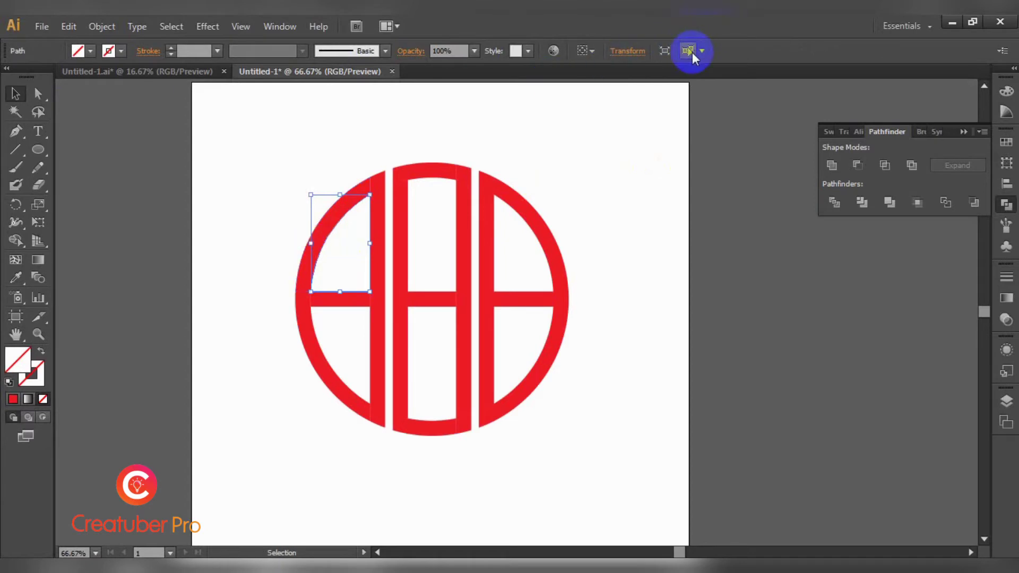
pyautogui.click(691, 52)
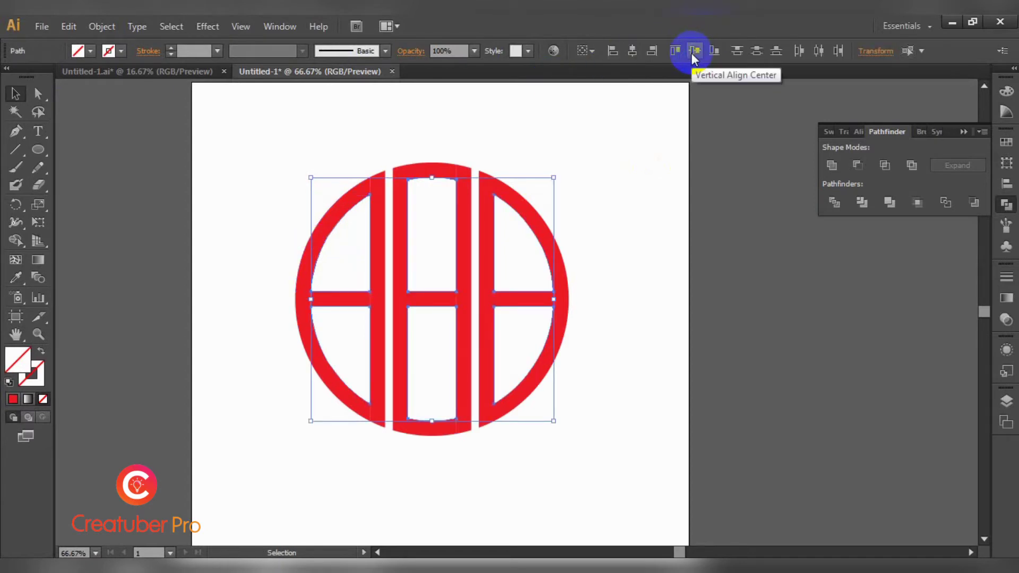
pyautogui.hotkey('ctrl', 'shift', 'a')
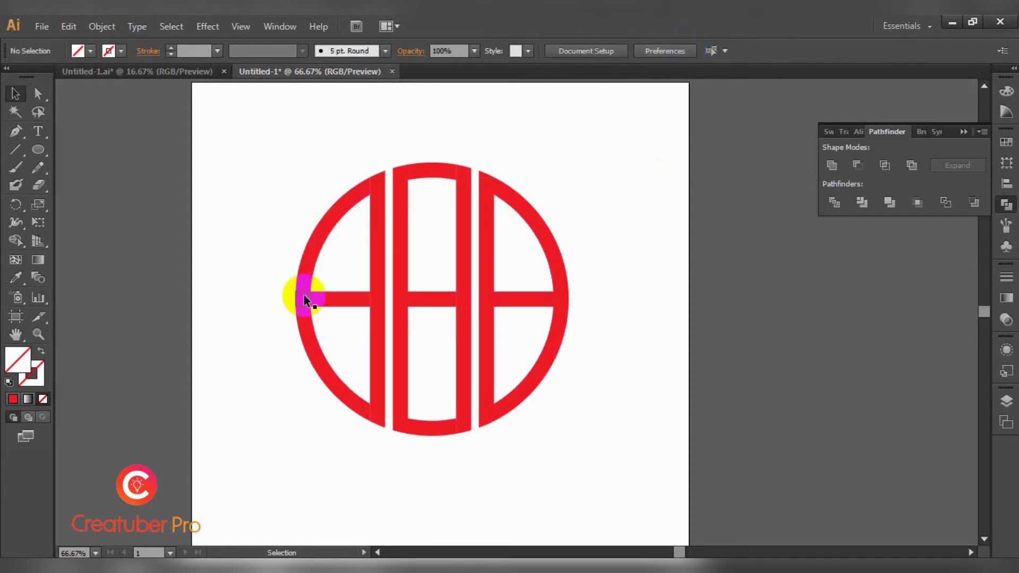
# Step: Offset three bar-ring junction pieces by 33 pt with Offset Path, creating red squares
pyautogui.press('a')
pyautogui.click(374, 420)
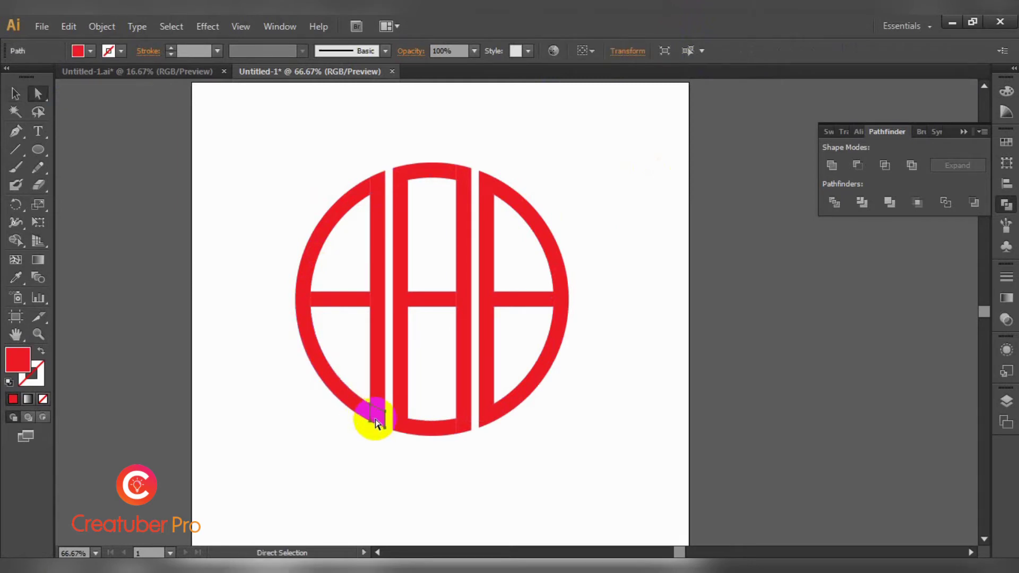
pyautogui.keyDown('shift'); pyautogui.click(486, 300); pyautogui.keyUp('shift')
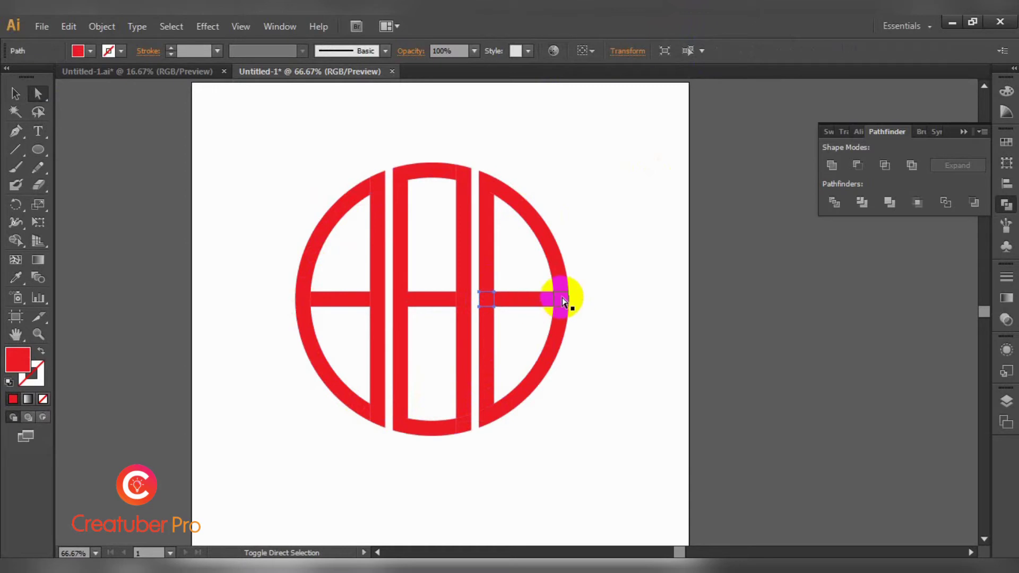
pyautogui.keyDown('shift'); pyautogui.click(561, 300); pyautogui.keyUp('shift')
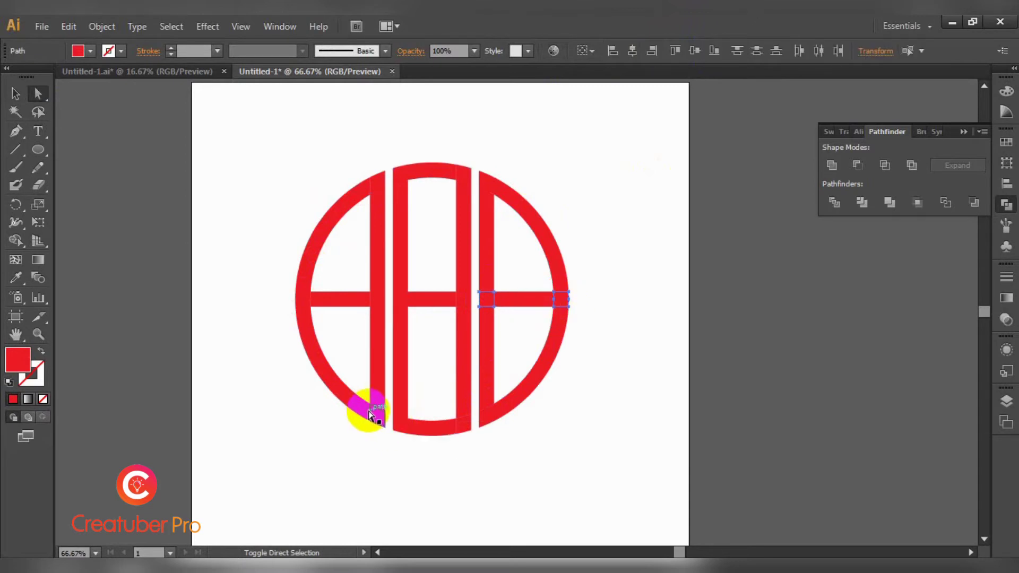
pyautogui.keyDown('shift'); pyautogui.click(377, 422); pyautogui.keyUp('shift')
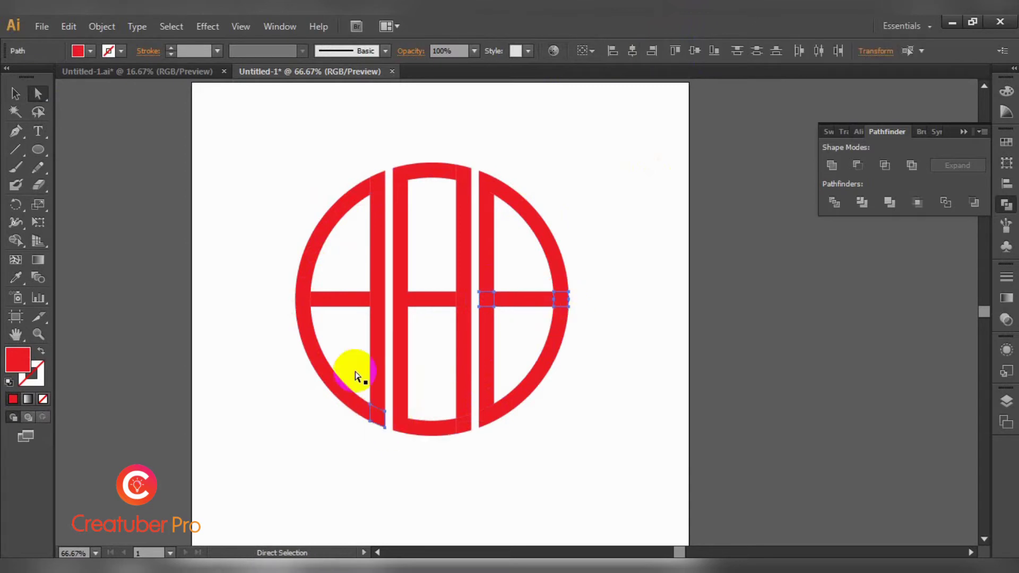
pyautogui.click(101, 26)
pyautogui.moveTo(118, 329)
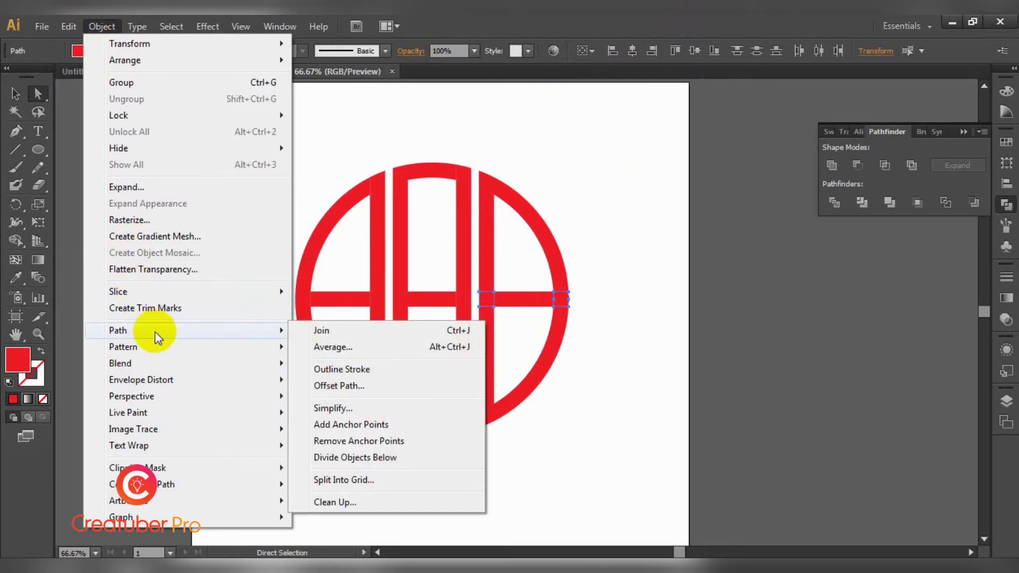
pyautogui.click(348, 386)
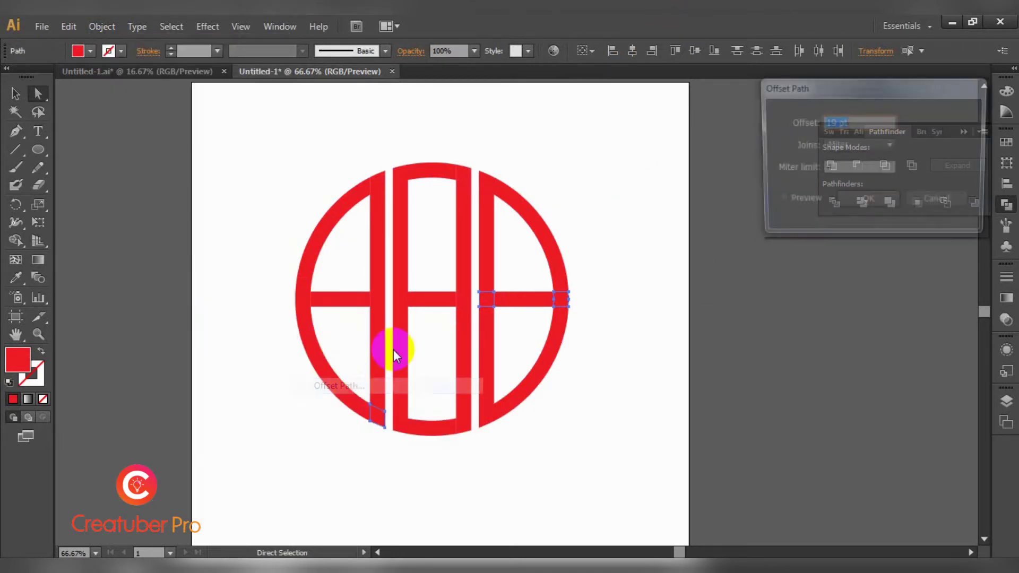
pyautogui.click(776, 202)
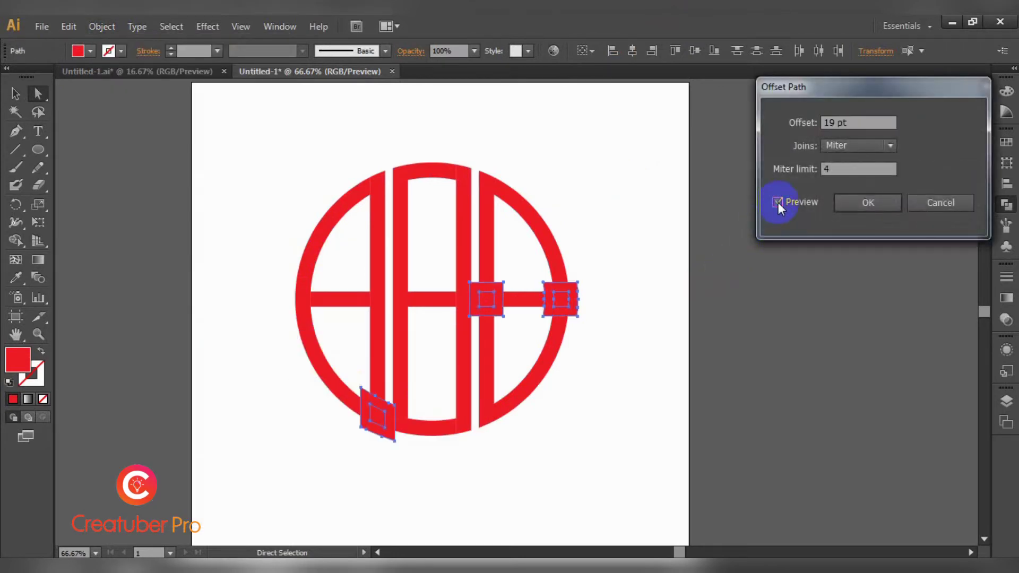
pyautogui.click(855, 121)
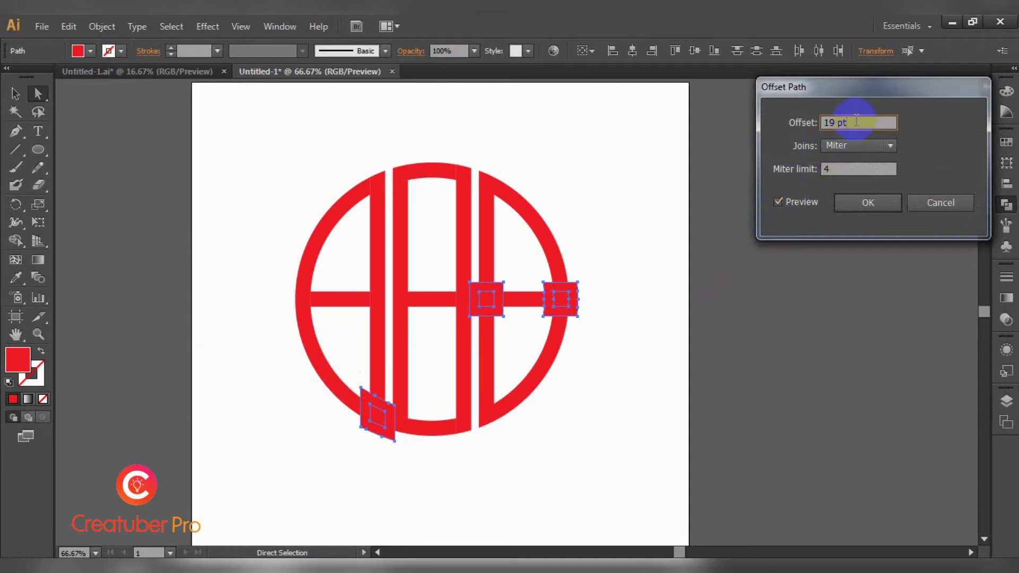
pyautogui.press('Up')
pyautogui.press('Up')
pyautogui.press('Up')
pyautogui.press('Up')
pyautogui.press('Up')
pyautogui.press('Up')
pyautogui.press('Up')
pyautogui.press('Up')
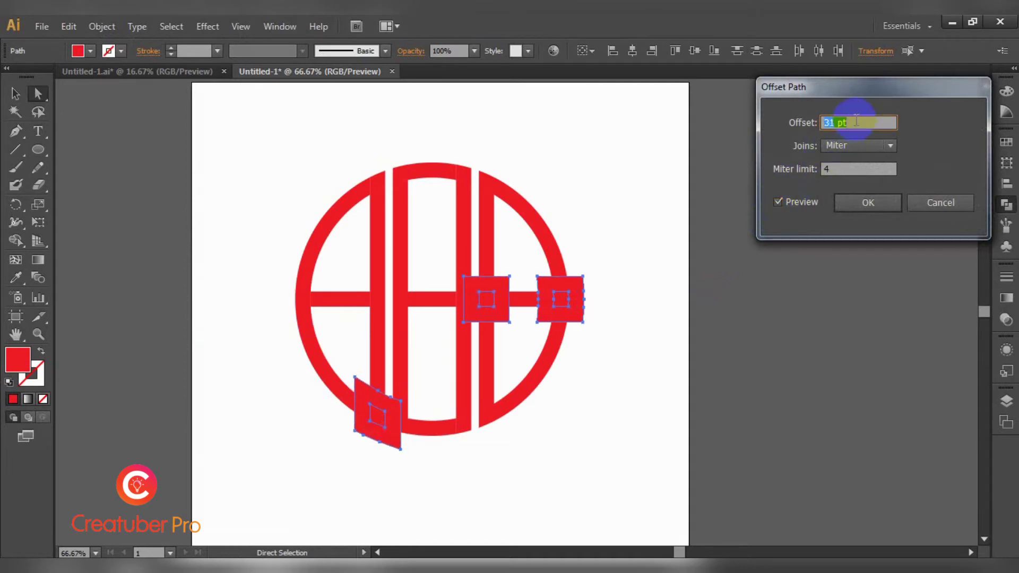
pyautogui.press('Up')
pyautogui.press('Up')
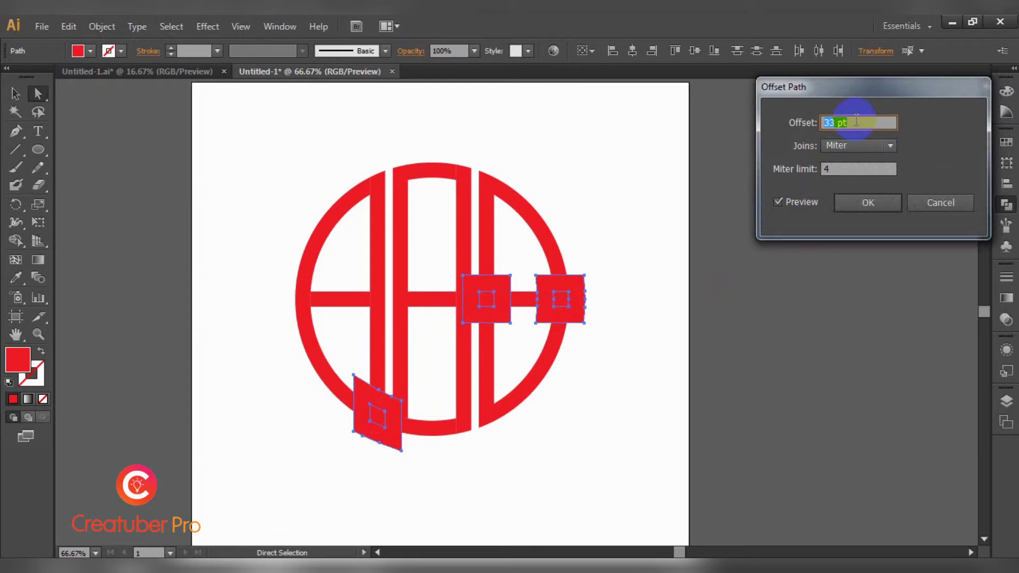
pyautogui.click(863, 201)
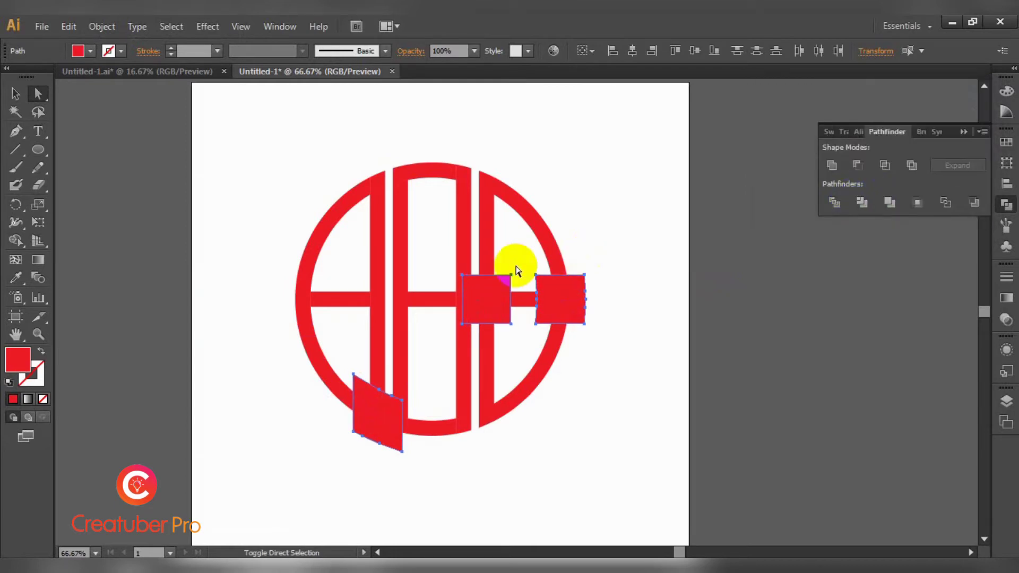
# Step: Select the middle and right squares, the bar between them, and the upper-right and lower-left arcs
pyautogui.moveTo(489, 262); pyautogui.dragTo(487, 345)
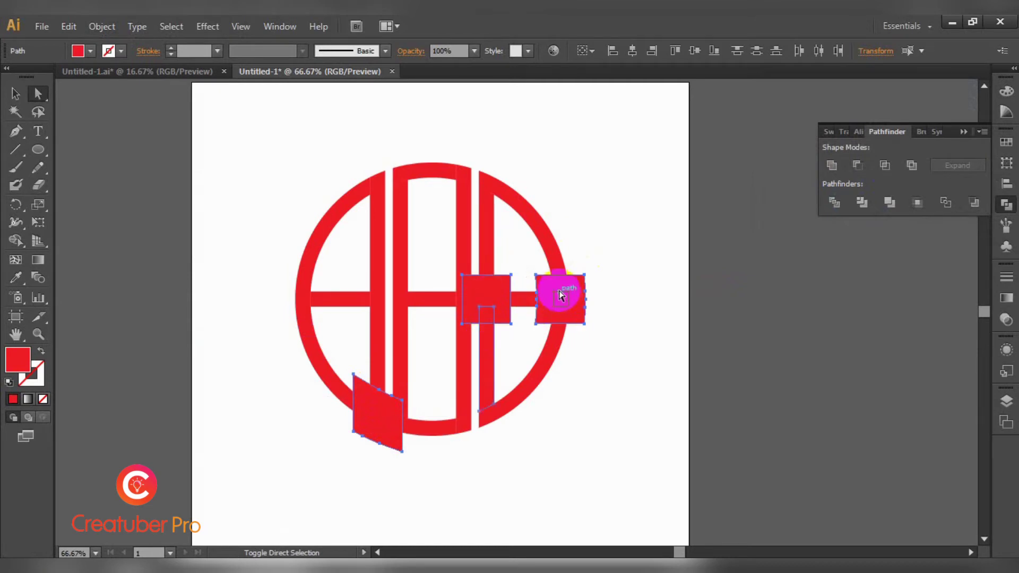
pyautogui.click(561, 321)
pyautogui.moveTo(563, 300); pyautogui.dragTo(562, 266)
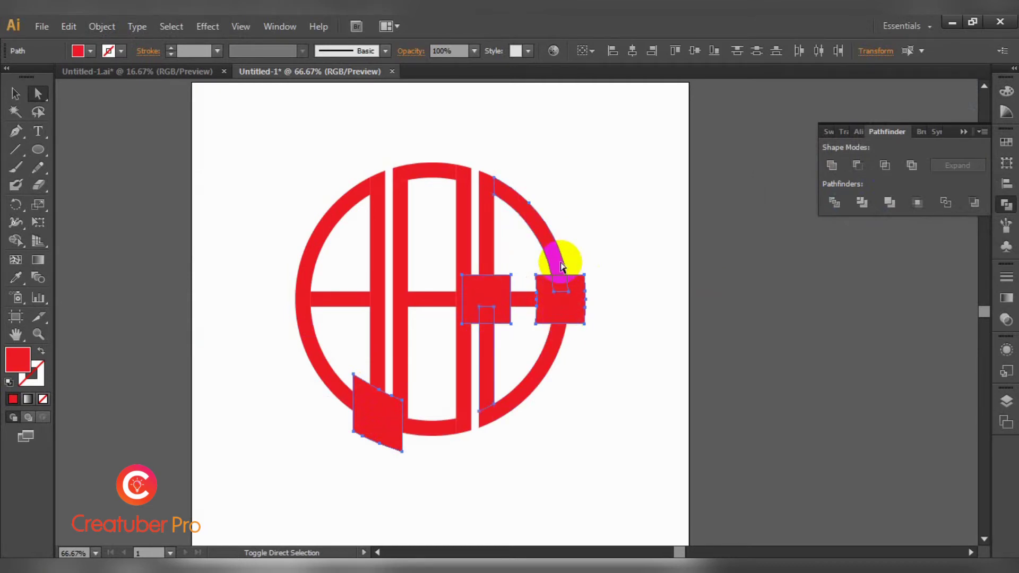
pyautogui.click(342, 400)
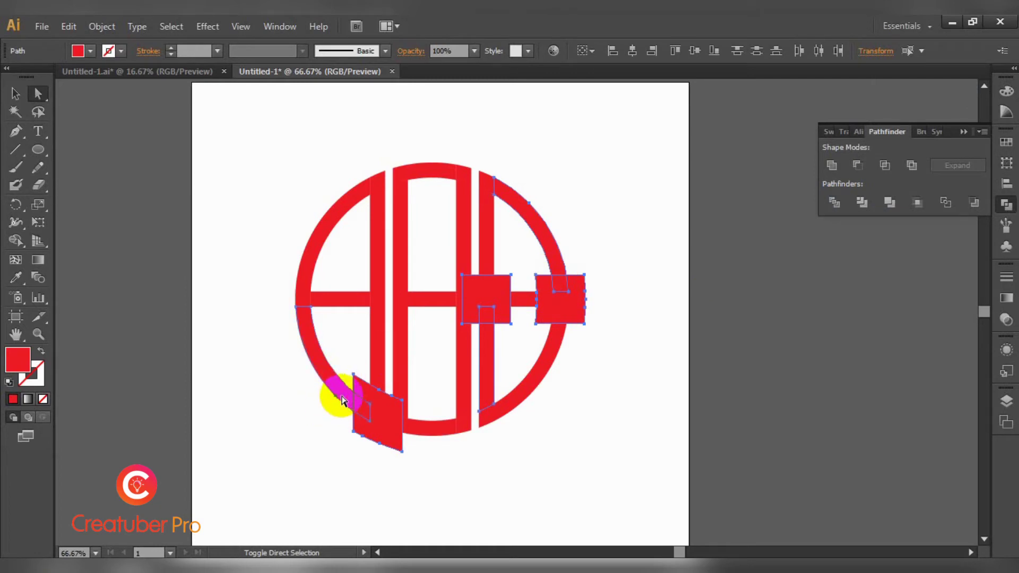
pyautogui.click(518, 297)
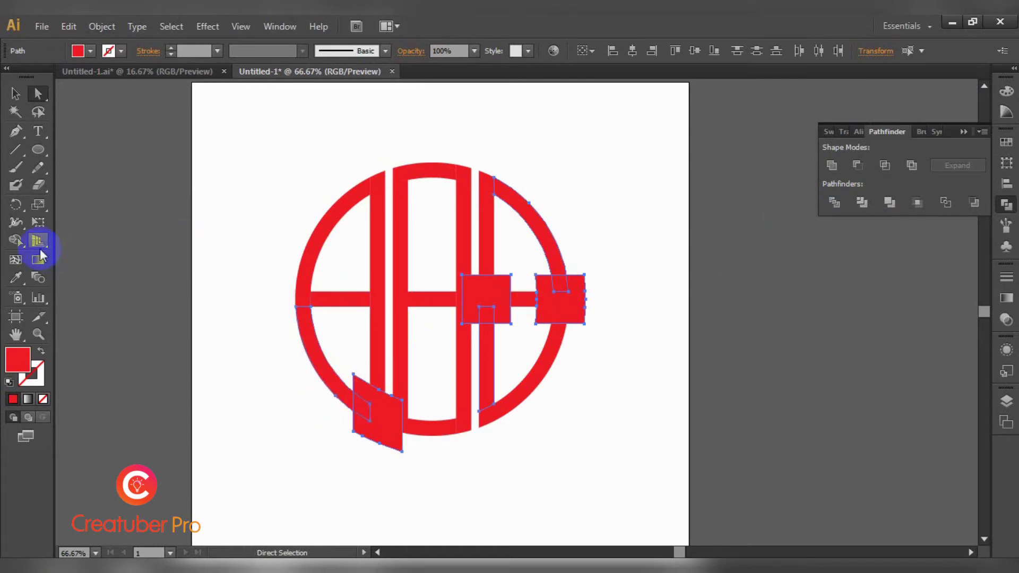
# Step: Erase the parallelogram, excess square parts and bottom arc with Shape Builder so it reads AAS
pyautogui.click(23, 242)
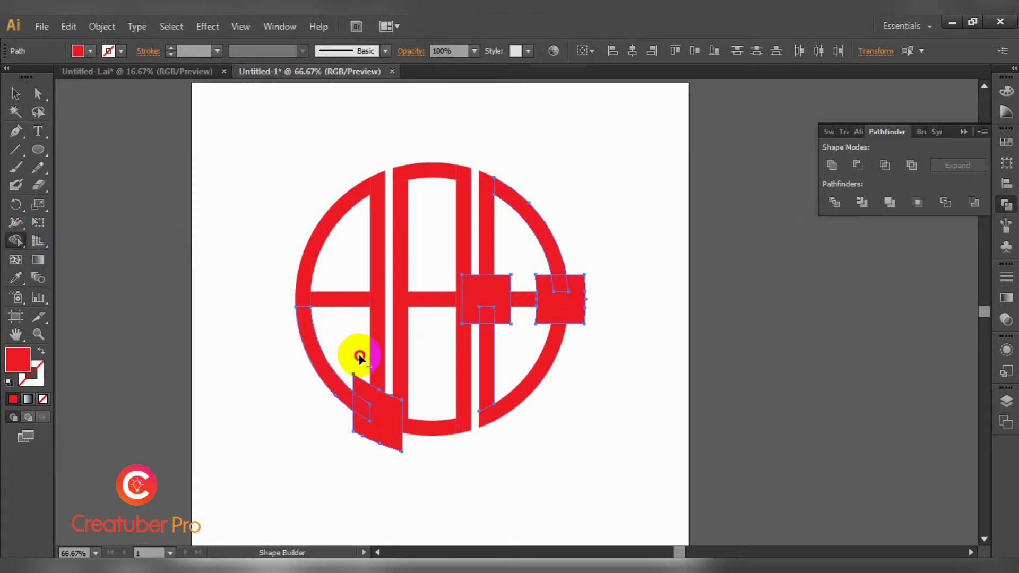
pyautogui.moveTo(358, 361); pyautogui.dragTo(361, 443)
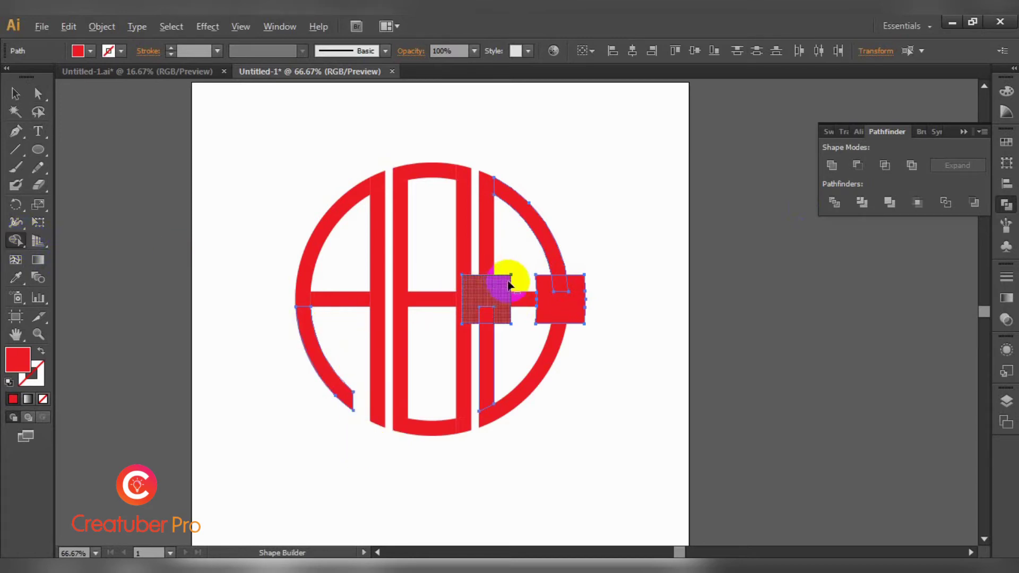
pyautogui.moveTo(469, 275); pyautogui.dragTo(525, 284)
pyautogui.moveTo(485, 324); pyautogui.dragTo(502, 305)
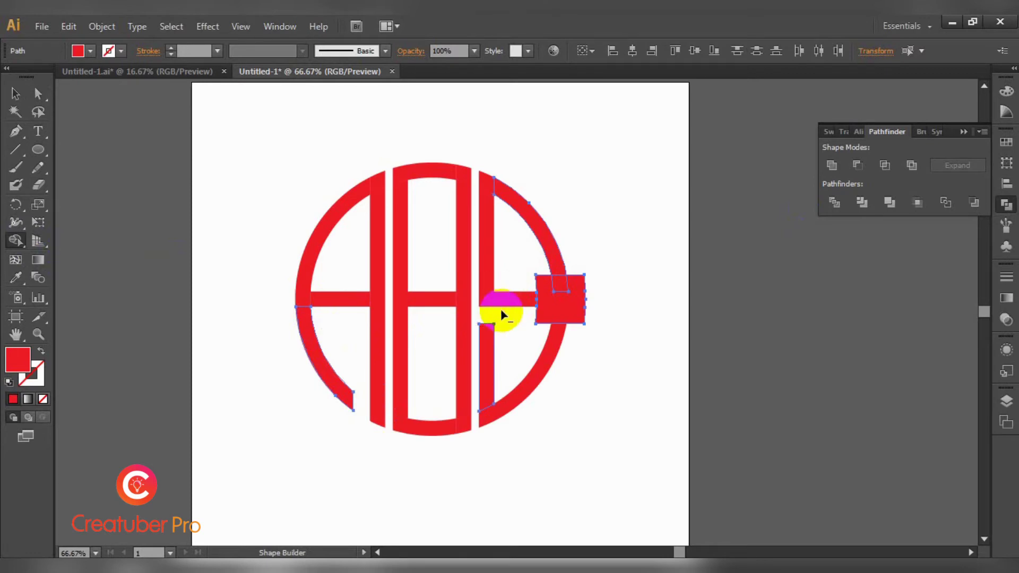
pyautogui.keyDown('alt'); pyautogui.click(557, 308); pyautogui.keyUp('alt')
pyautogui.press('alt')
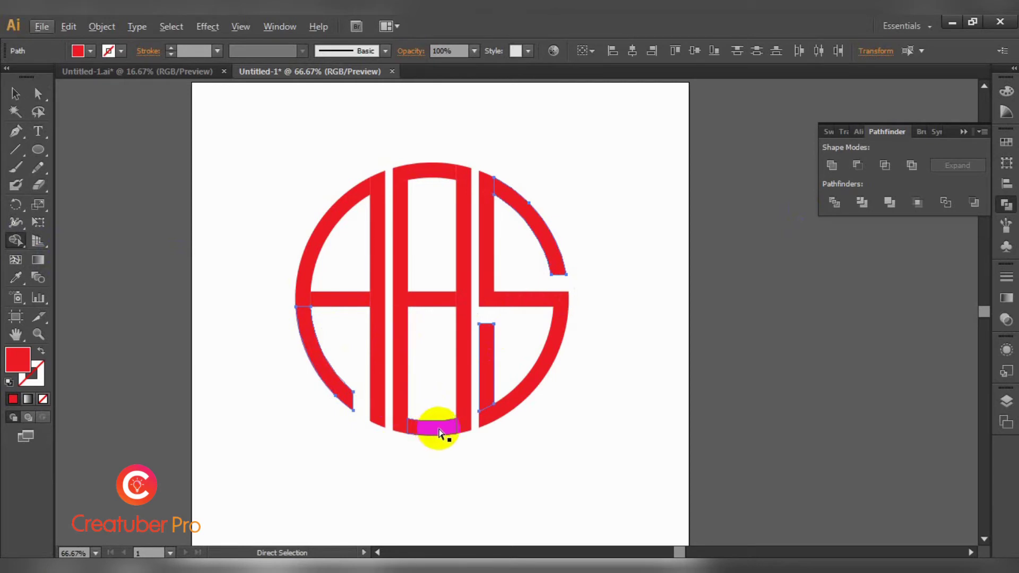
pyautogui.press('alt')
pyautogui.keyDown('alt'); pyautogui.click(439, 427); pyautogui.keyUp('alt')
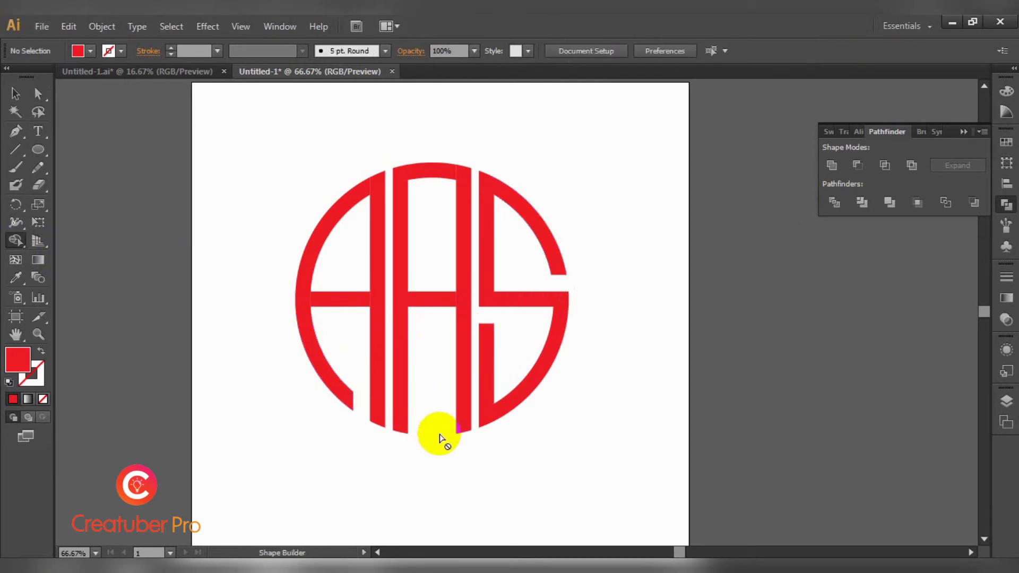
# Step: Unite all monogram pieces into one shape, scale it down proportionally and move it up
pyautogui.click(15, 94)
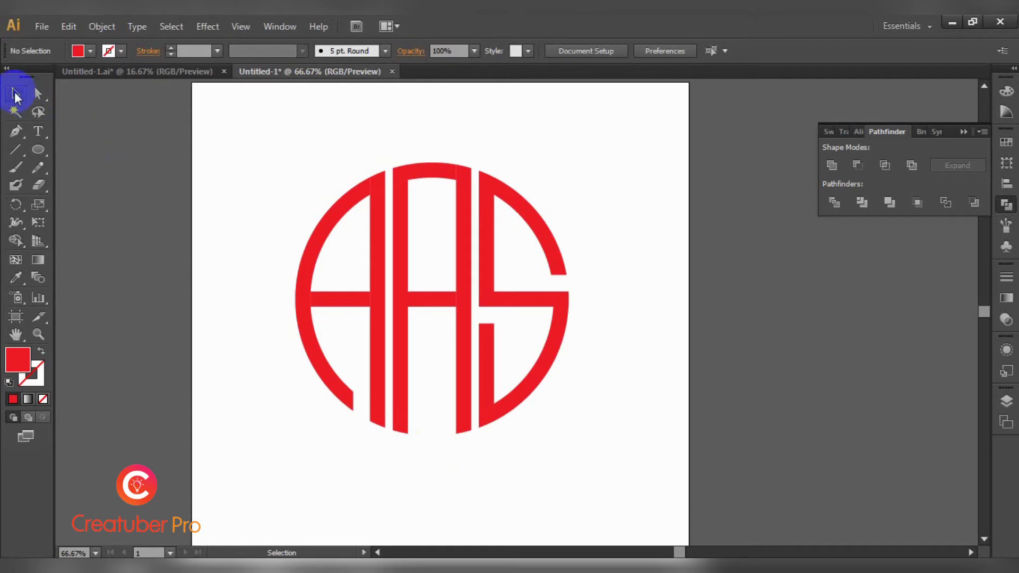
pyautogui.moveTo(275, 138)
pyautogui.mouseDown()
pyautogui.moveTo(487, 400)
pyautogui.moveTo(596, 471)
pyautogui.mouseUp()
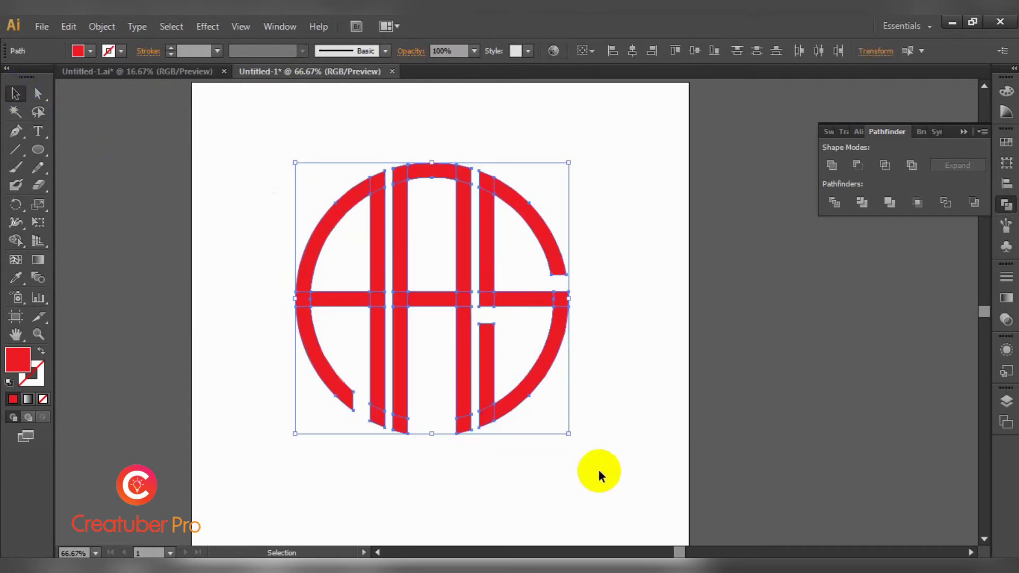
pyautogui.click(832, 165)
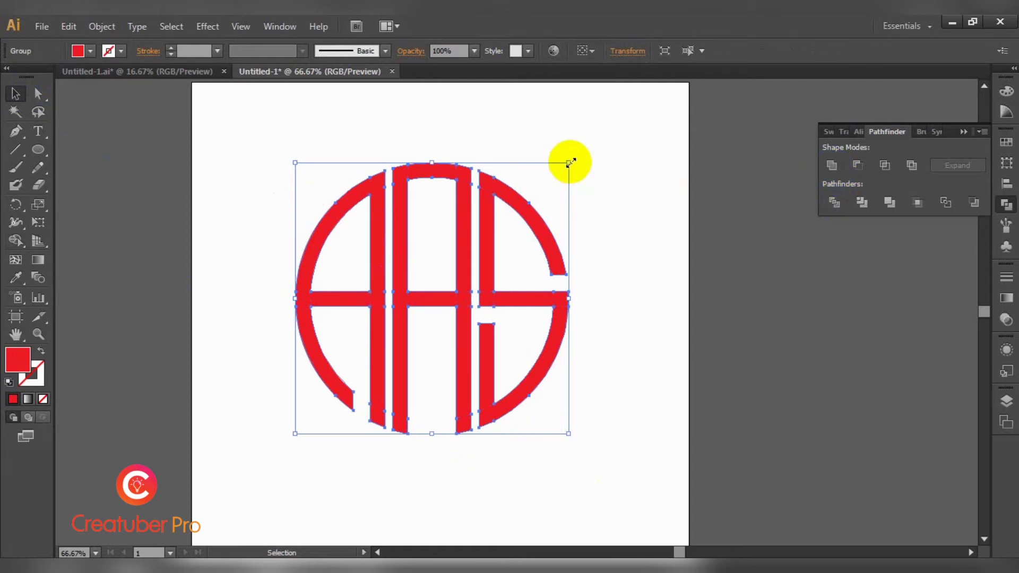
pyautogui.moveTo(570, 163); pyautogui.dragTo(509, 223)
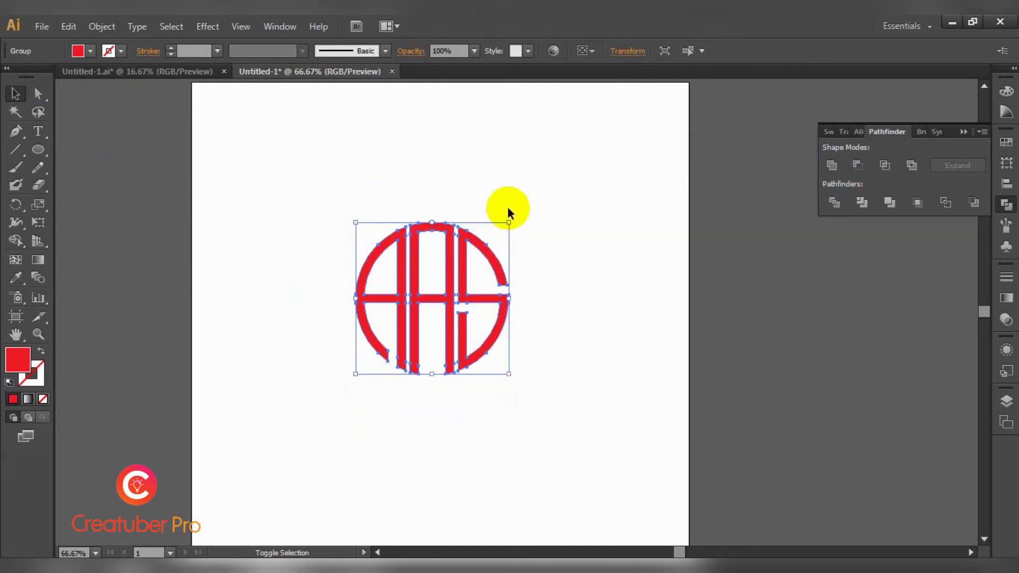
pyautogui.click(566, 272)
pyautogui.click(472, 302)
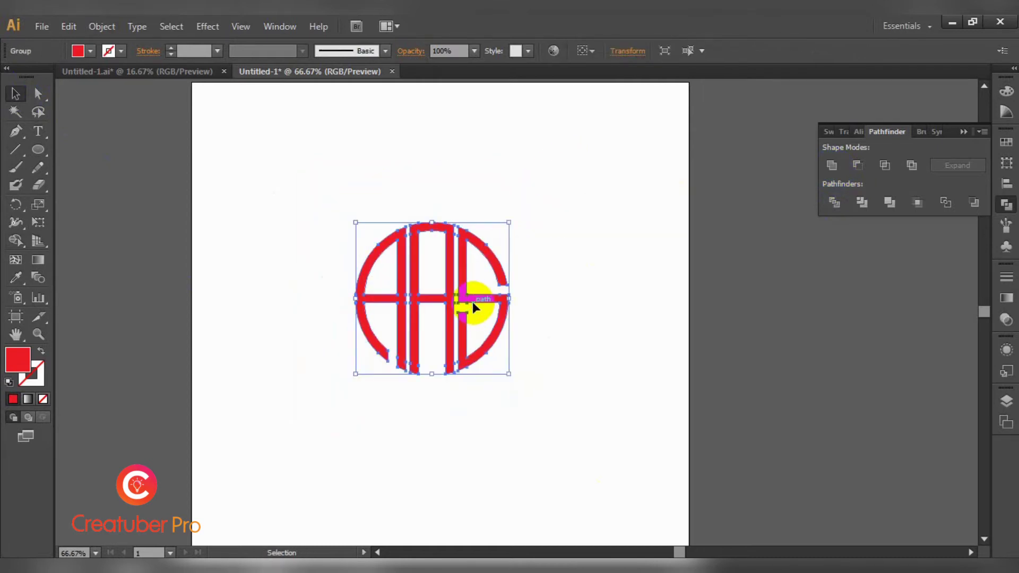
pyautogui.moveTo(472, 302); pyautogui.dragTo(466, 249)
# Step: Paste the Appliance Repair Solution text, enlarge it and place it below the emblem
pyautogui.click(541, 314)
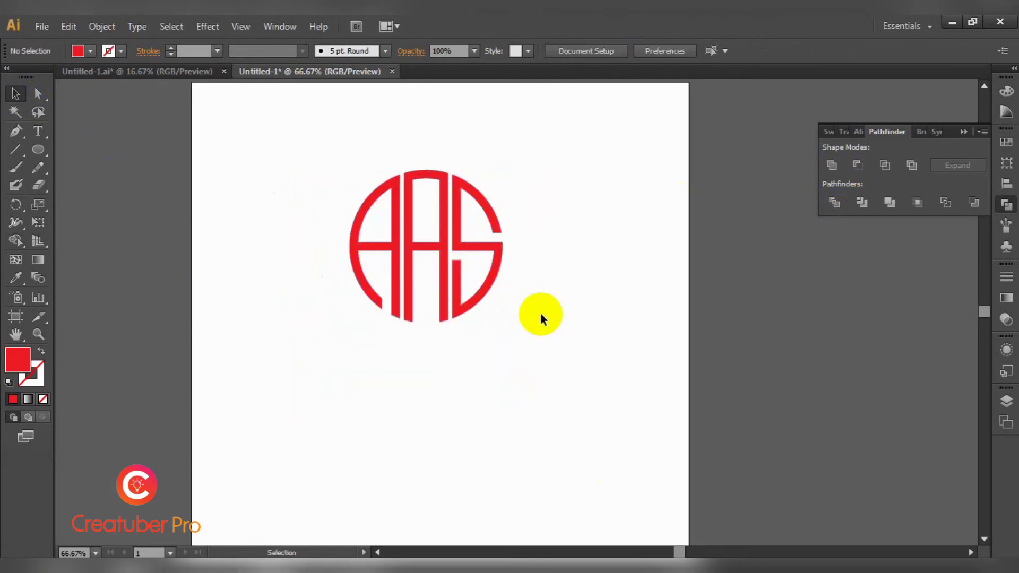
pyautogui.write('Appliance Repair Solution')
pyautogui.moveTo(547, 317); pyautogui.dragTo(631, 334)
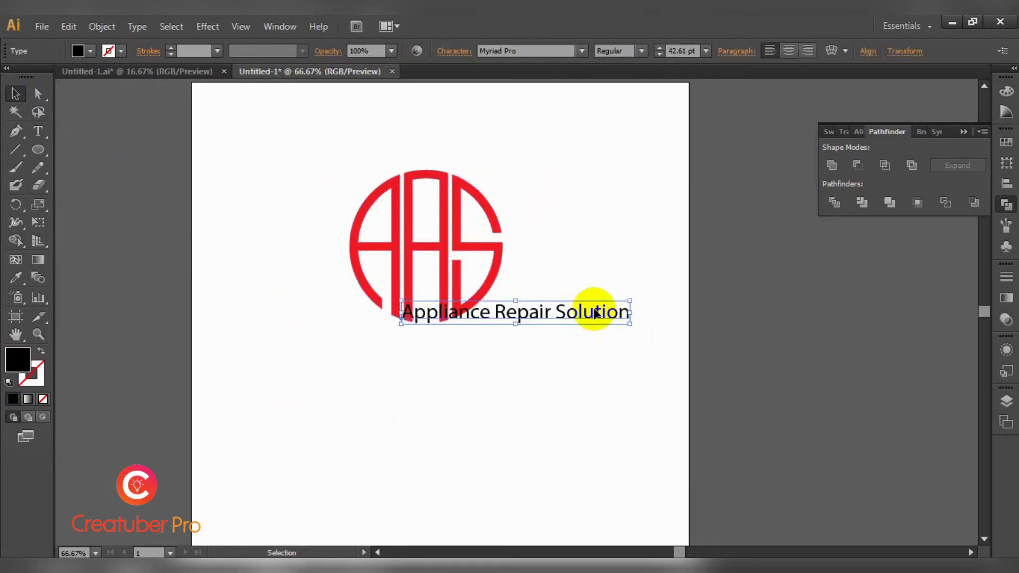
pyautogui.moveTo(591, 305); pyautogui.dragTo(481, 402)
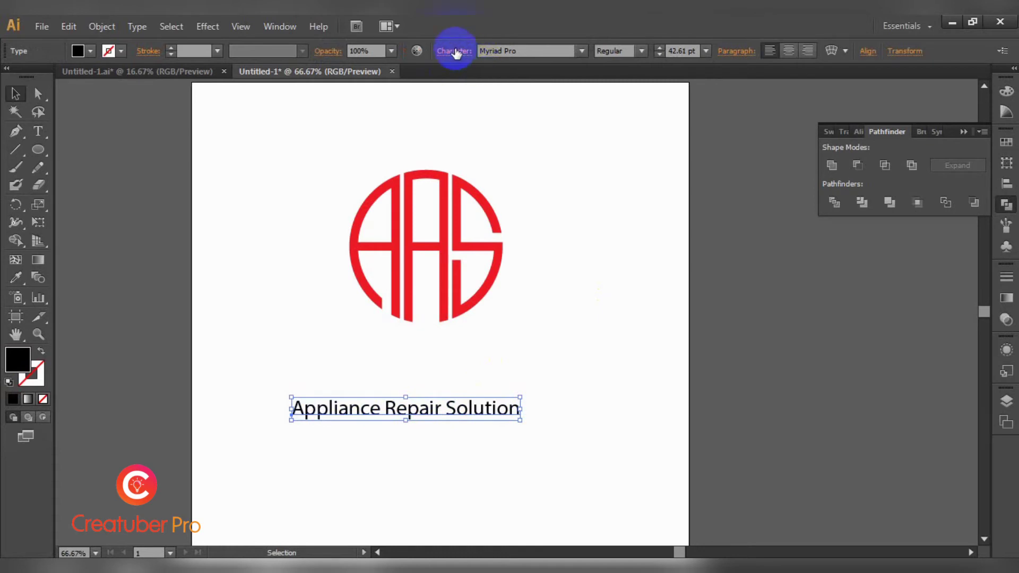
# Step: Make the tagline All Caps in Nexa Bold
pyautogui.click(455, 52)
pyautogui.click(312, 205)
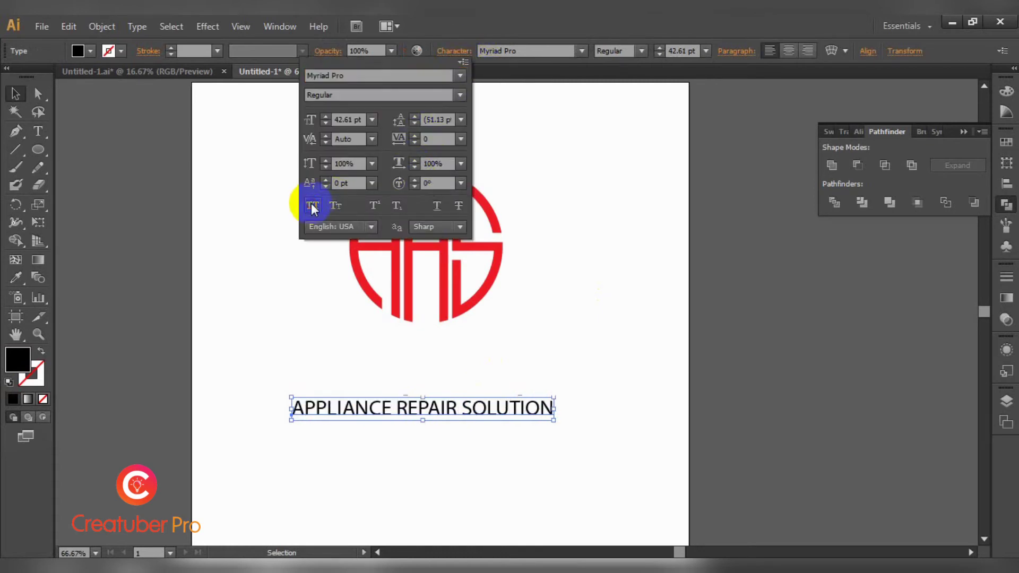
pyautogui.click(547, 49)
pyautogui.write('Nexa Bold')
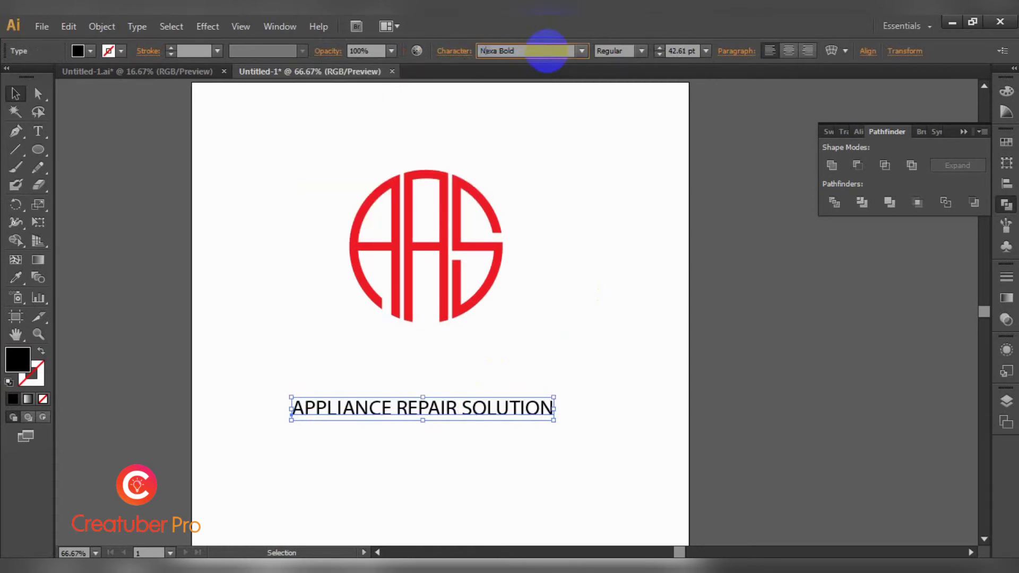
pyautogui.press('Return')
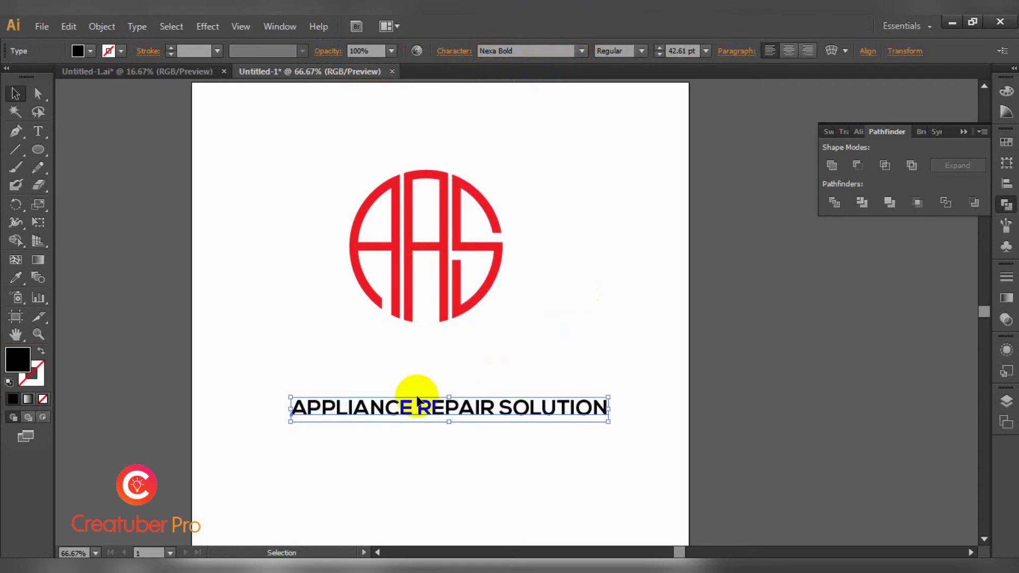
# Step: Split REPAIR SOLUTION into its own line below an enlarged, centred APPLIANCE
pyautogui.doubleClick(424, 407)
pyautogui.moveTo(419, 407); pyautogui.dragTo(621, 416)
pyautogui.press('BackSpace')
pyautogui.press('Escape')
pyautogui.click(429, 488)
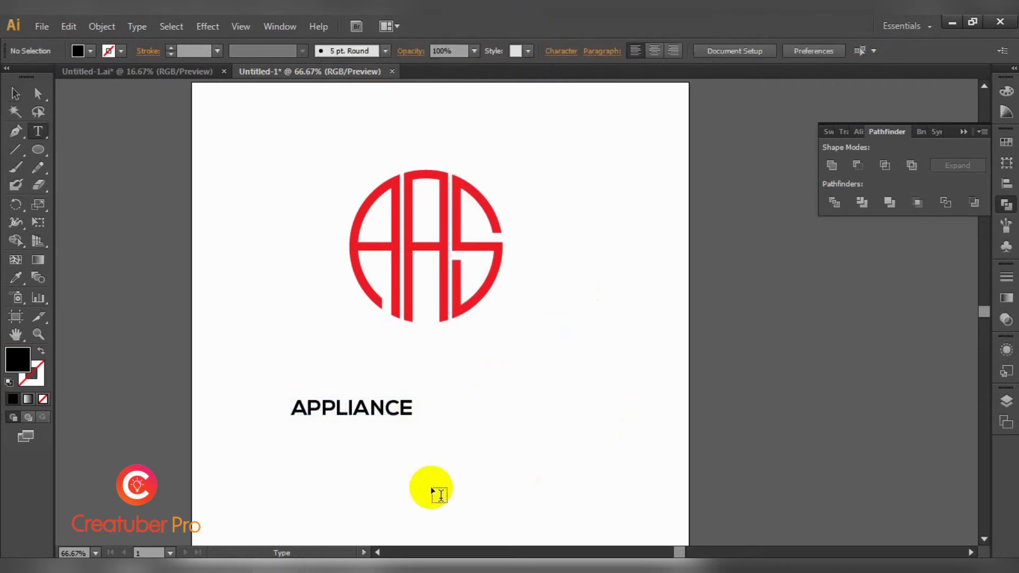
pyautogui.hotkey('ctrl', 'z')
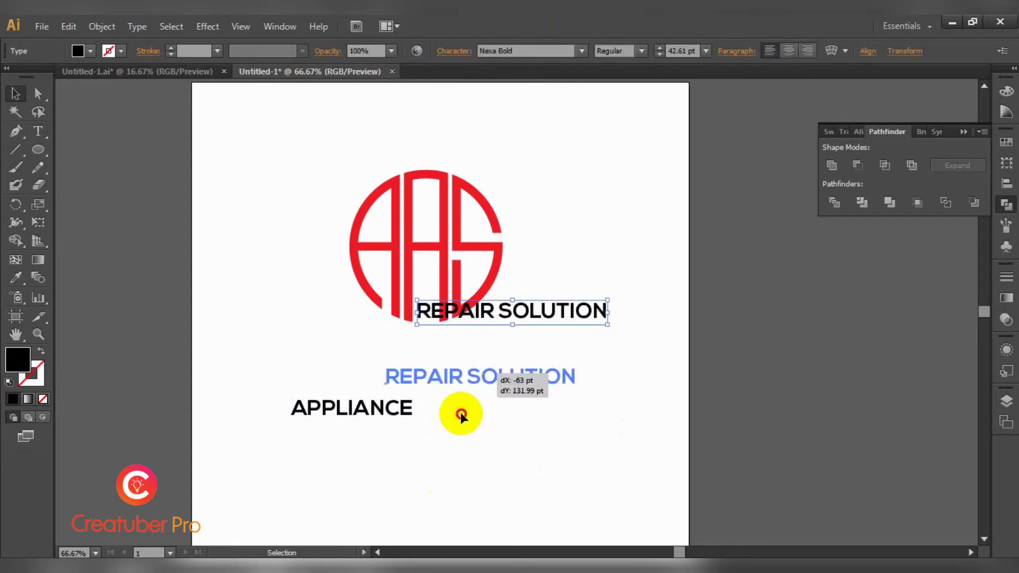
pyautogui.moveTo(515, 310); pyautogui.dragTo(435, 456)
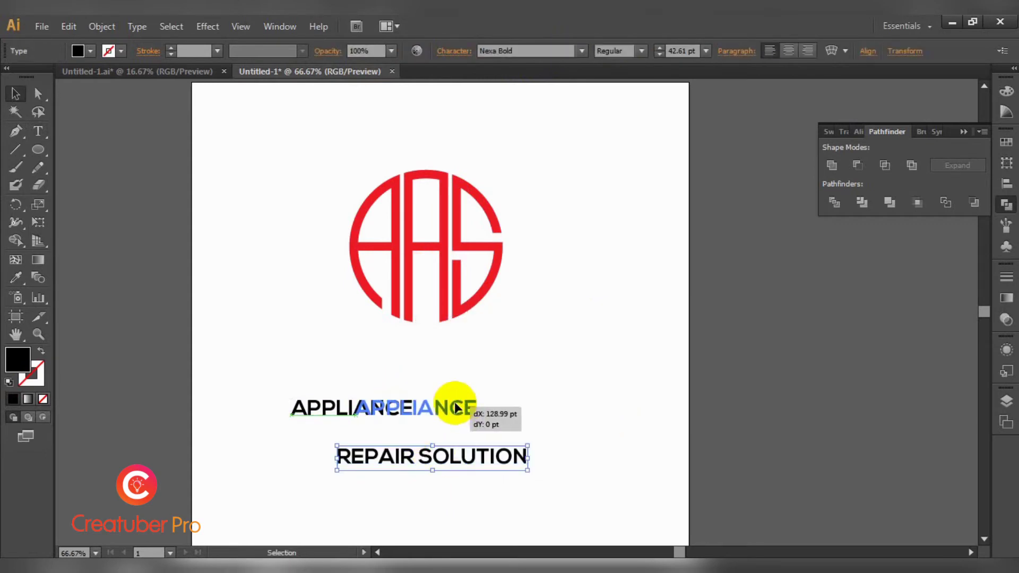
pyautogui.moveTo(391, 411)
pyautogui.mouseDown()
pyautogui.moveTo(456, 411)
pyautogui.moveTo(579, 378)
pyautogui.mouseUp()
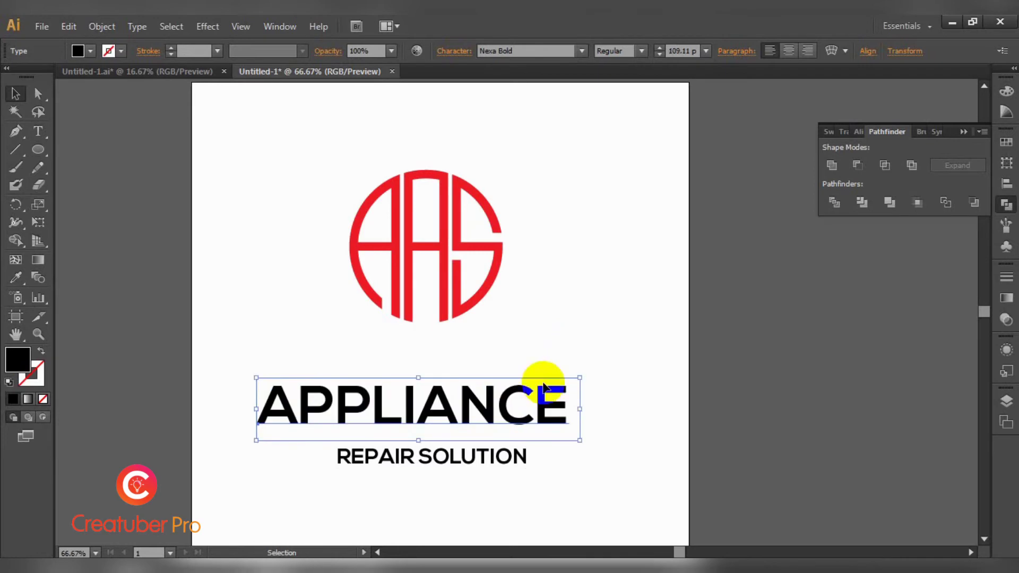
pyautogui.moveTo(509, 408)
pyautogui.mouseDown()
pyautogui.moveTo(533, 373)
pyautogui.moveTo(519, 371)
pyautogui.mouseUp()
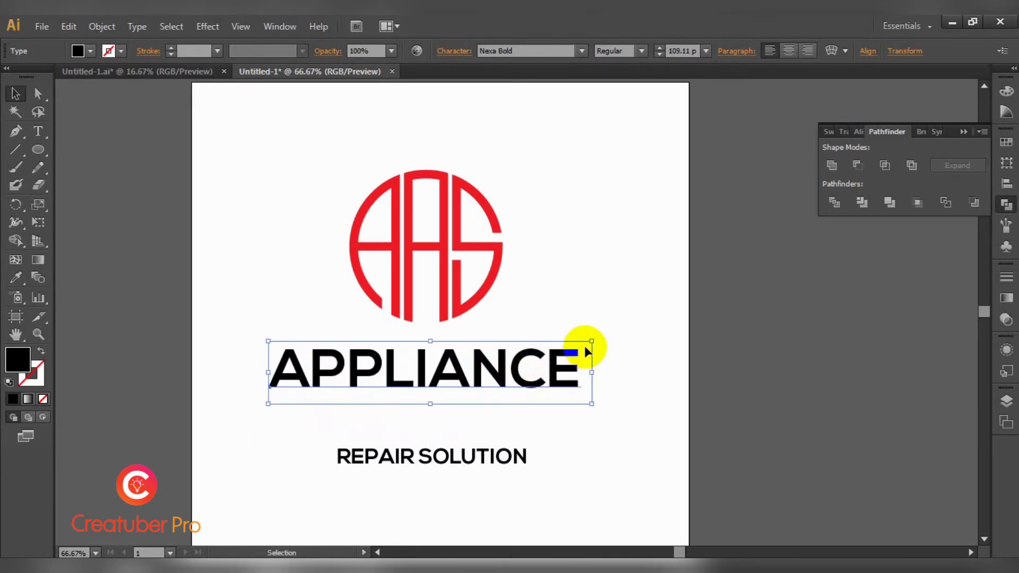
# Step: Shrink APPLIANCE slightly, outline it, and move REPAIR SOLUTION up just beneath it
pyautogui.moveTo(592, 341); pyautogui.dragTo(584, 343)
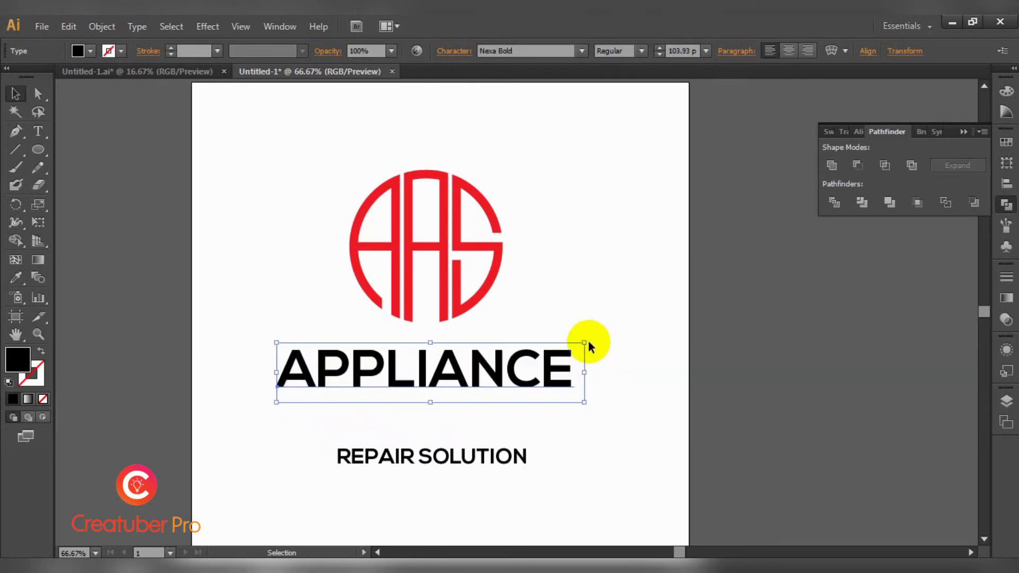
pyautogui.rightClick(524, 372)
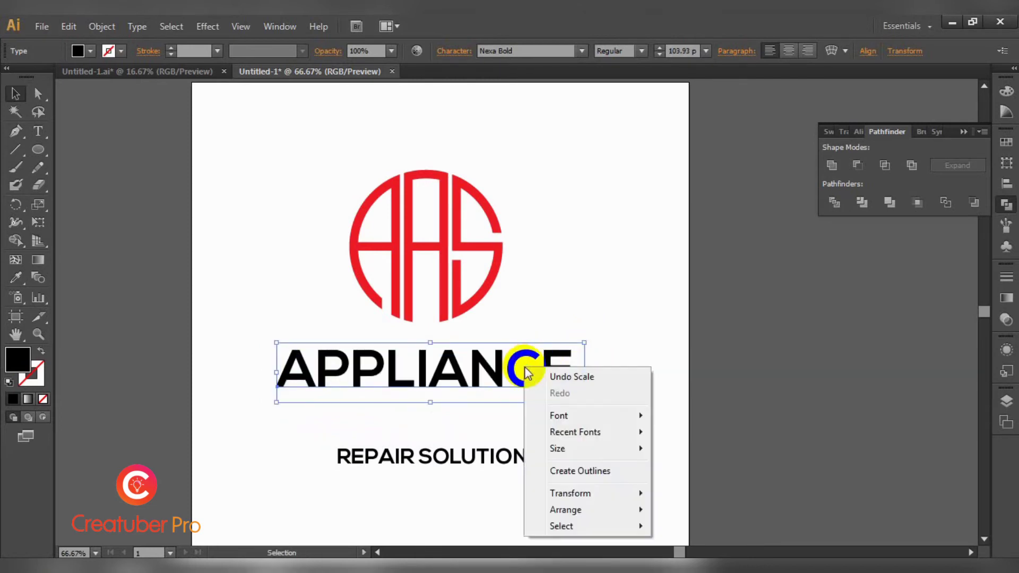
pyautogui.click(581, 469)
pyautogui.moveTo(467, 461); pyautogui.dragTo(462, 419)
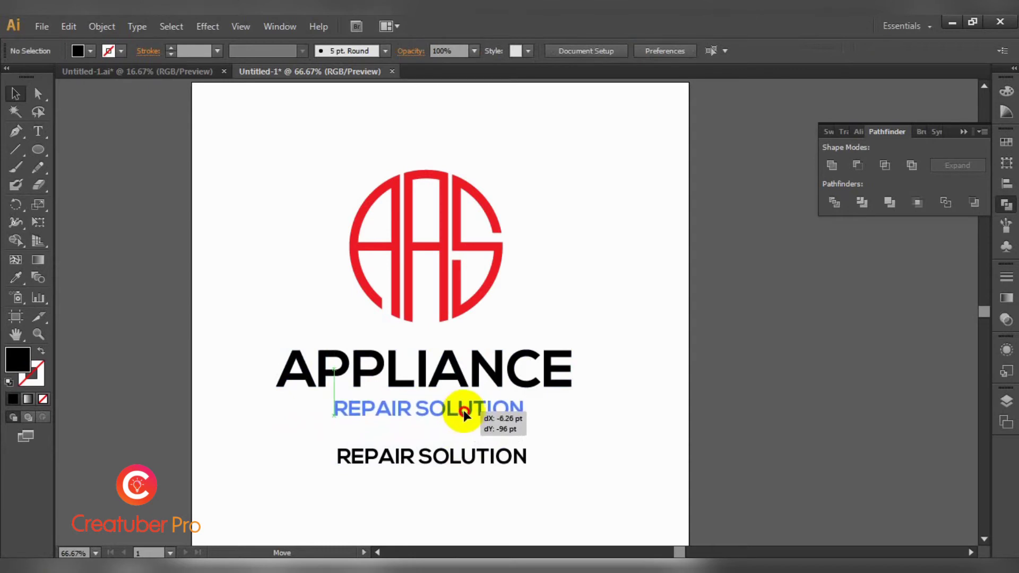
pyautogui.moveTo(461, 419); pyautogui.dragTo(466, 416)
pyautogui.click(496, 467)
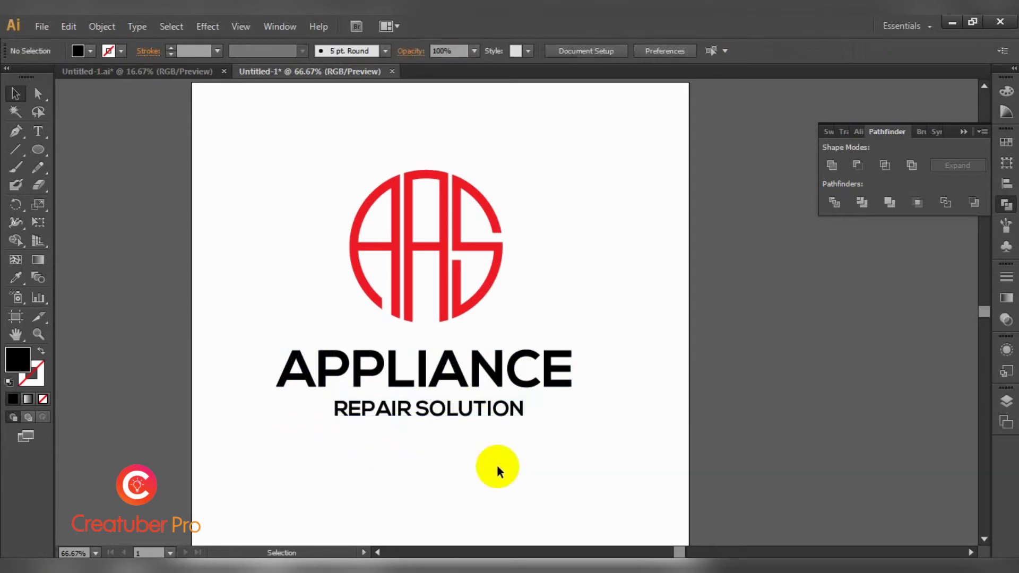
# Step: Outline REPAIR SOLUTION and horizontally centre it with APPLIANCE and the AAS monogram
pyautogui.click(476, 412)
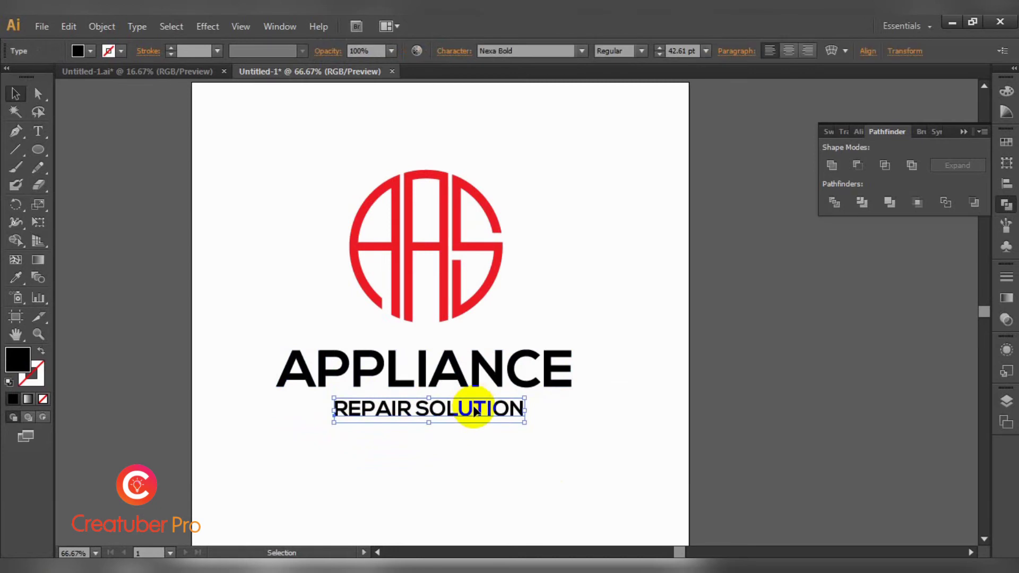
pyautogui.rightClick(476, 412)
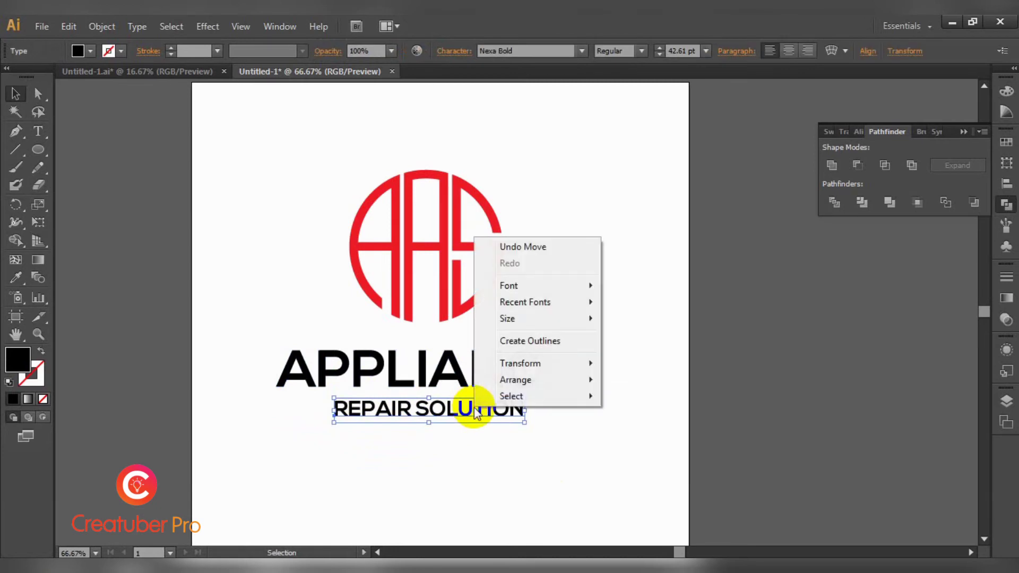
pyautogui.click(550, 341)
pyautogui.keyDown('shift'); pyautogui.click(448, 368); pyautogui.keyUp('shift')
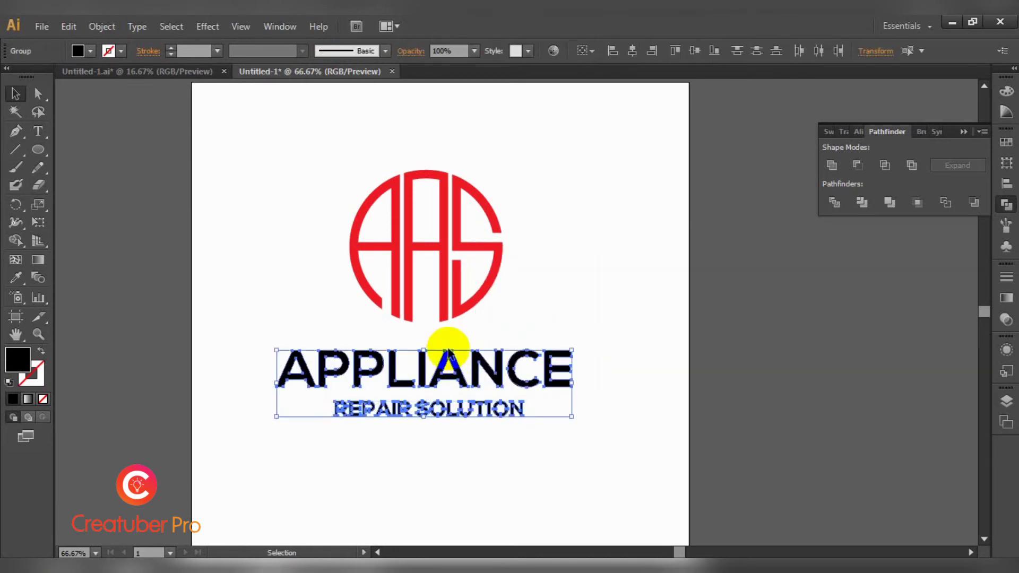
pyautogui.keyDown('shift'); pyautogui.click(440, 302); pyautogui.keyUp('shift')
pyautogui.click(632, 51)
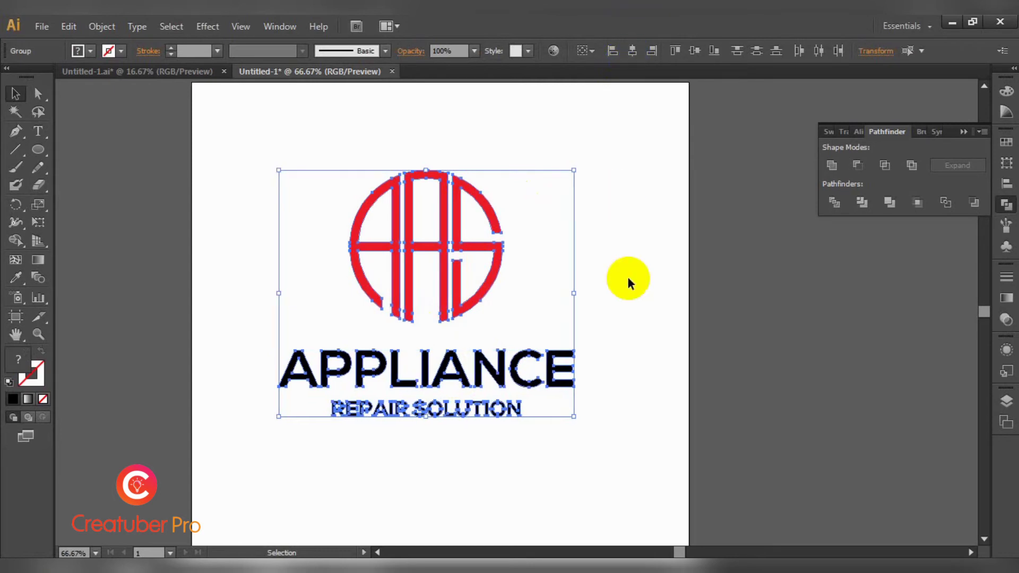
pyautogui.click(633, 309)
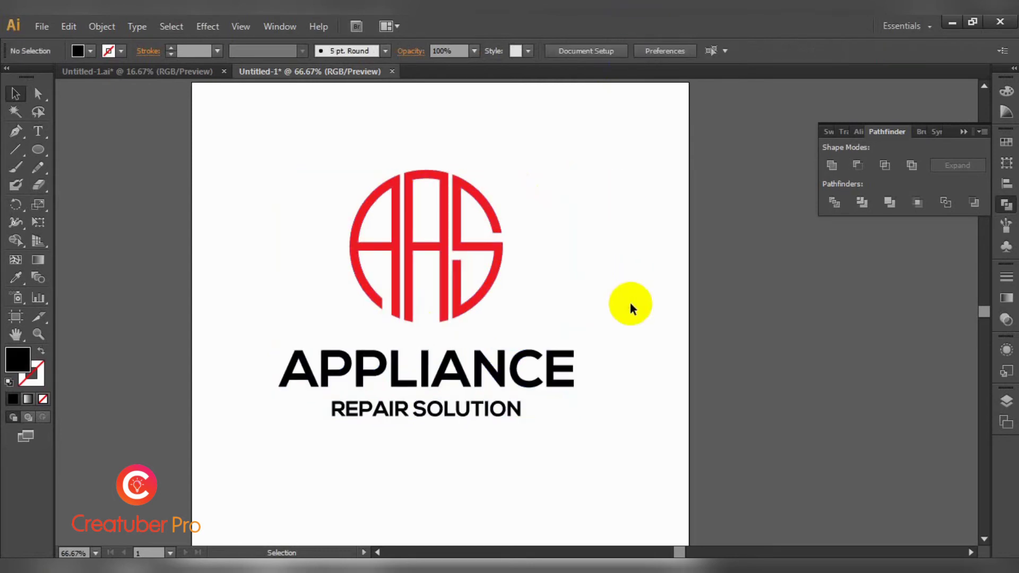
# Step: Draw a 6 pt black horizontal line left of REPAIR, sampling APPLIANCE's black
pyautogui.click(17, 151)
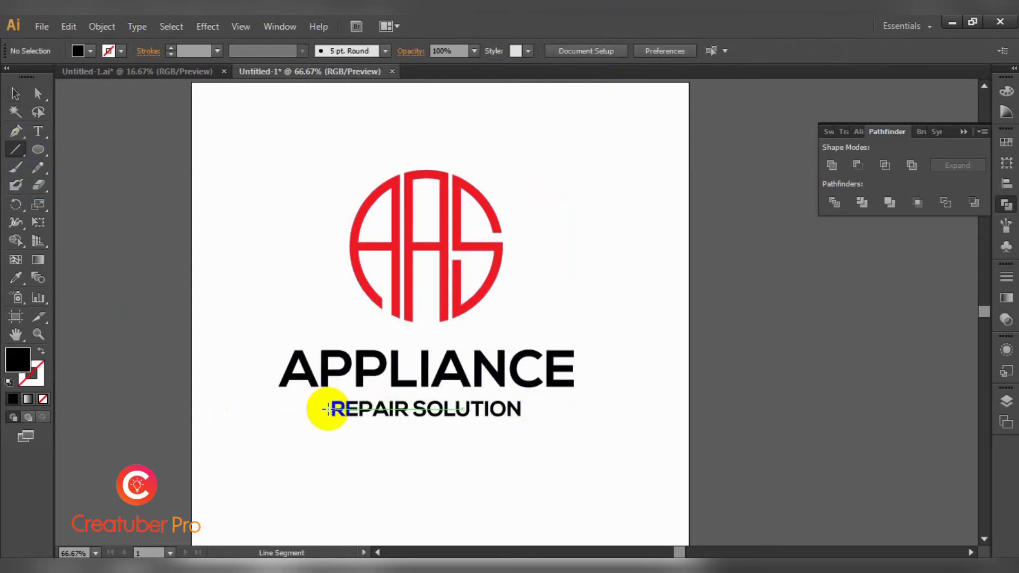
pyautogui.moveTo(327, 409); pyautogui.dragTo(278, 409)
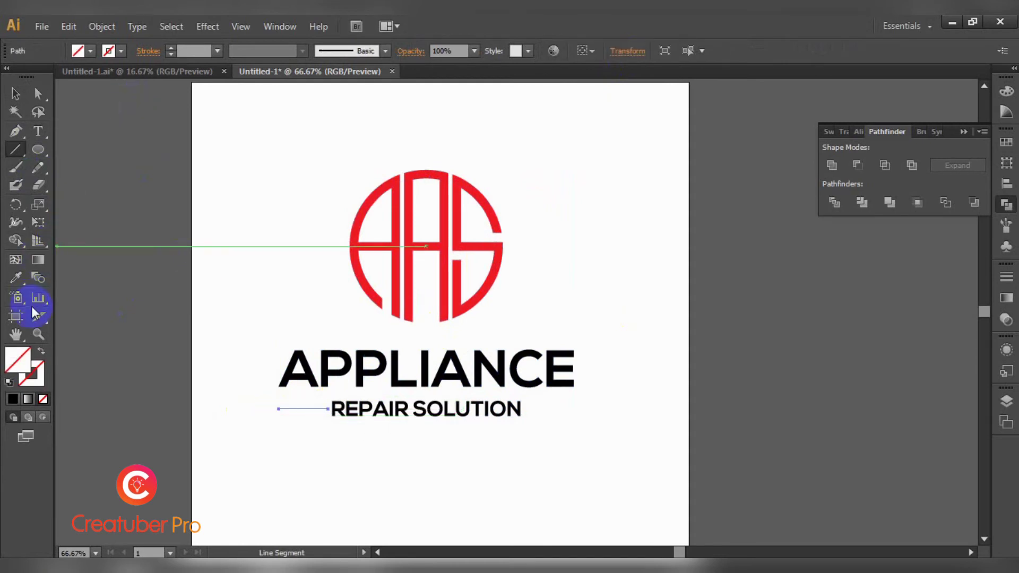
pyautogui.click(16, 277)
pyautogui.click(346, 366)
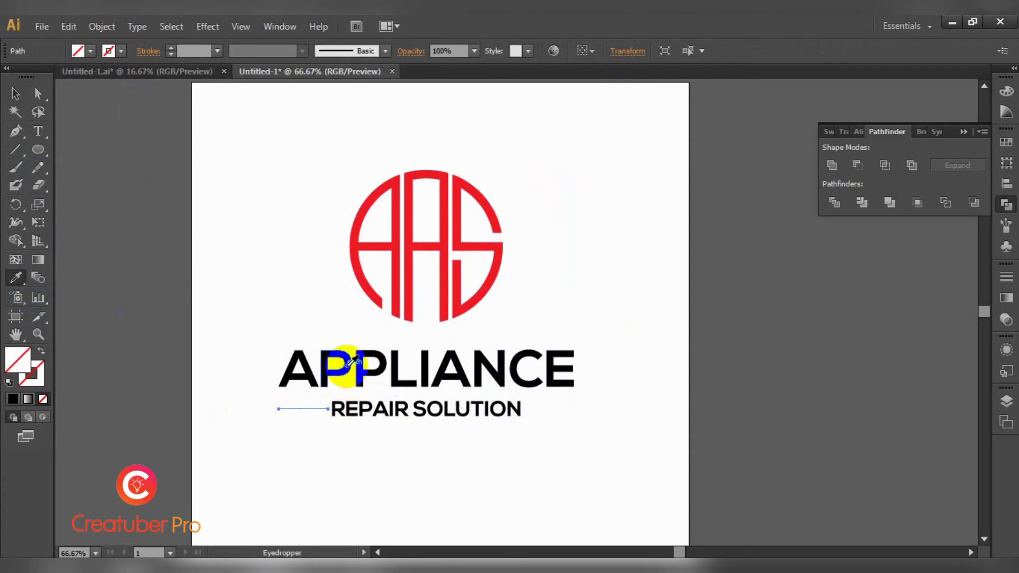
pyautogui.click(34, 371)
pyautogui.click(41, 353)
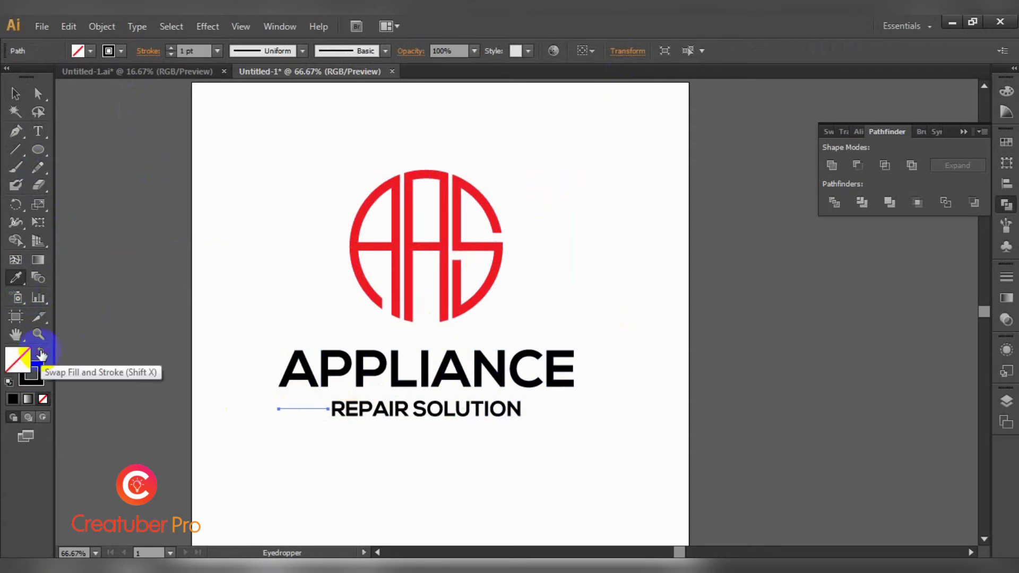
pyautogui.click(171, 48)
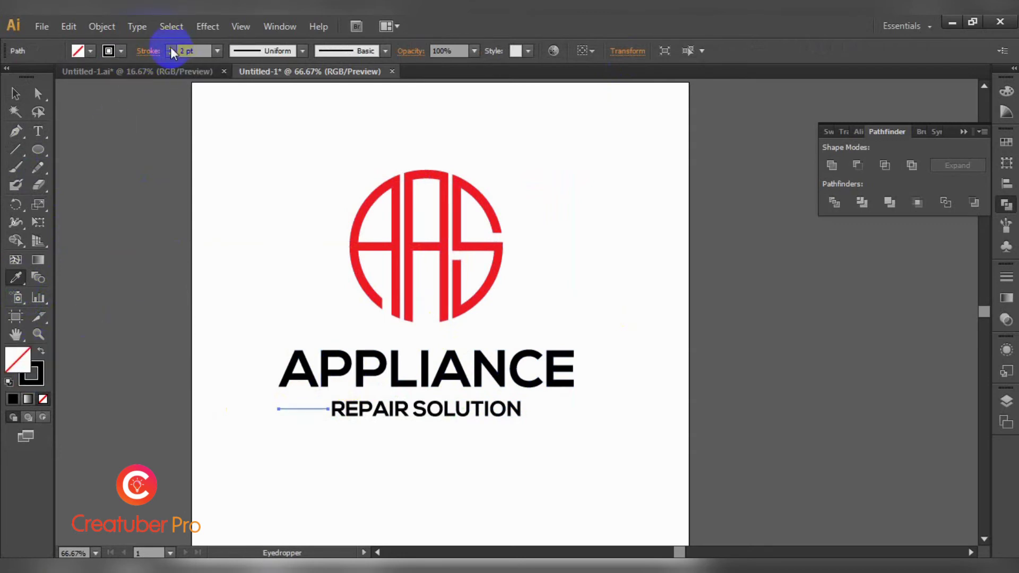
pyautogui.click(171, 48)
pyautogui.click(171, 48)
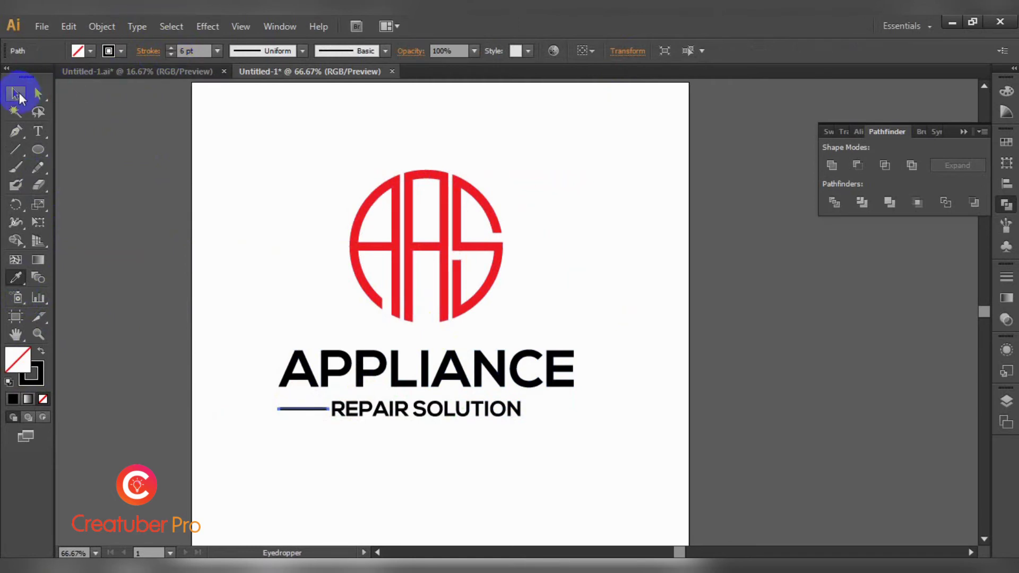
pyautogui.click(15, 93)
pyautogui.click(206, 174)
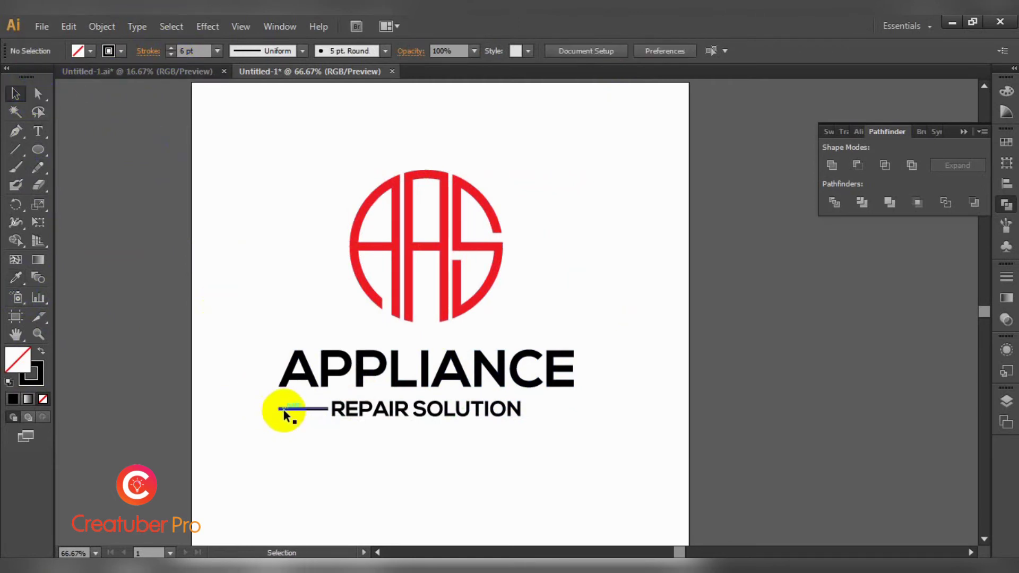
# Step: Copy the line to the right of SOLUTION and adjust the right end of the tagline
pyautogui.moveTo(285, 412); pyautogui.dragTo(532, 420)
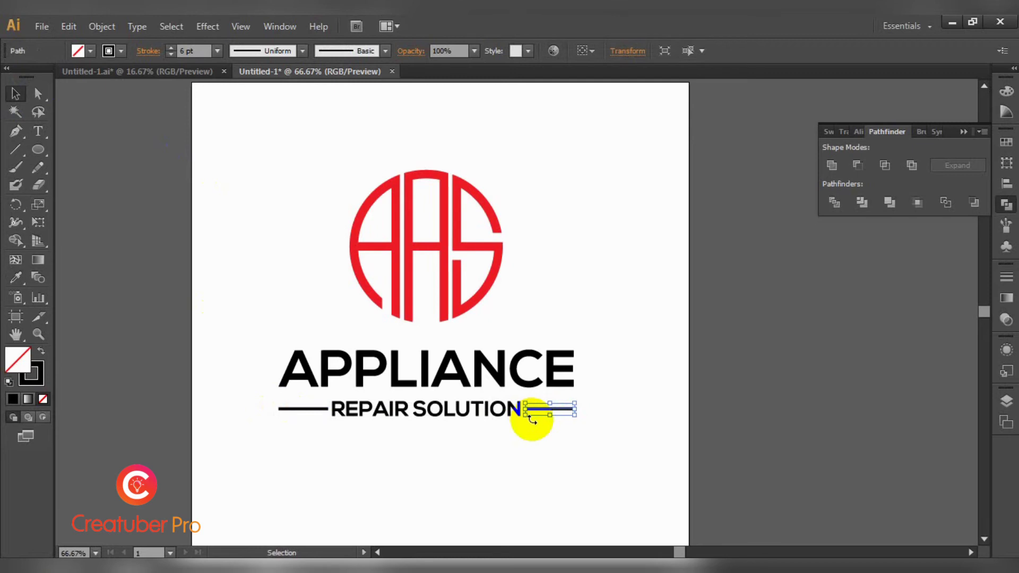
pyautogui.click(552, 452)
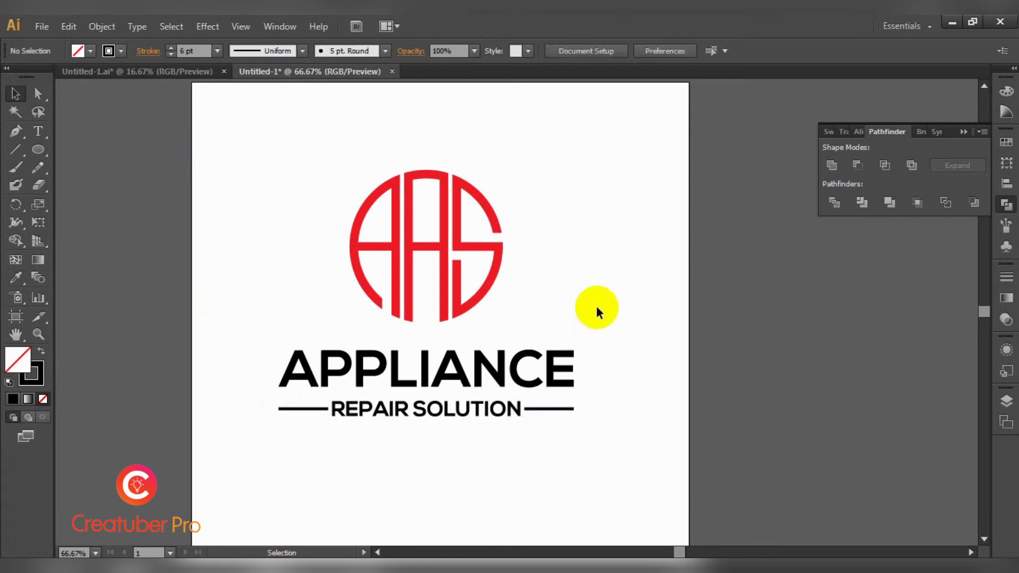
pyautogui.moveTo(597, 307); pyautogui.dragTo(576, 445)
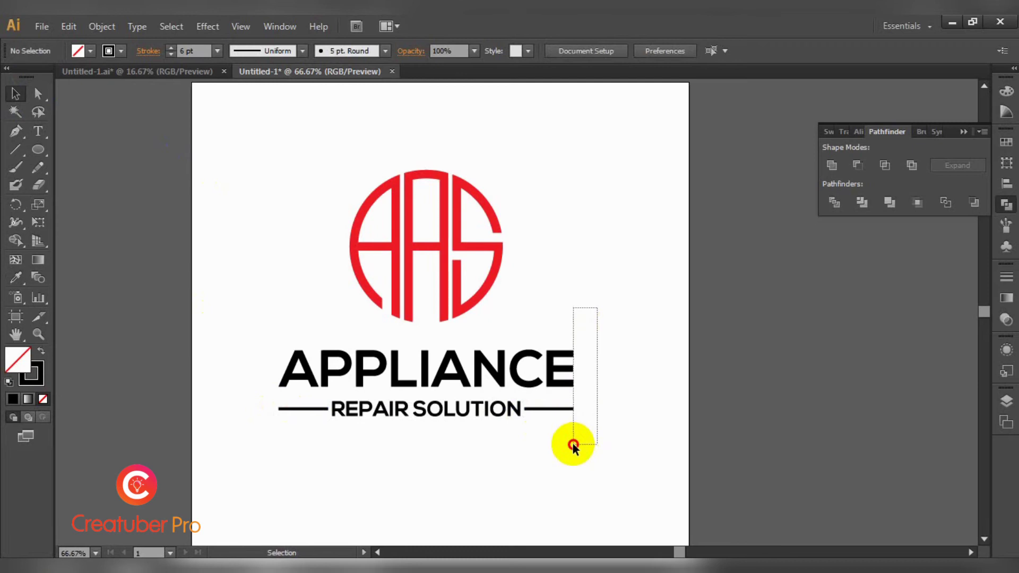
pyautogui.moveTo(573, 446); pyautogui.dragTo(611, 419)
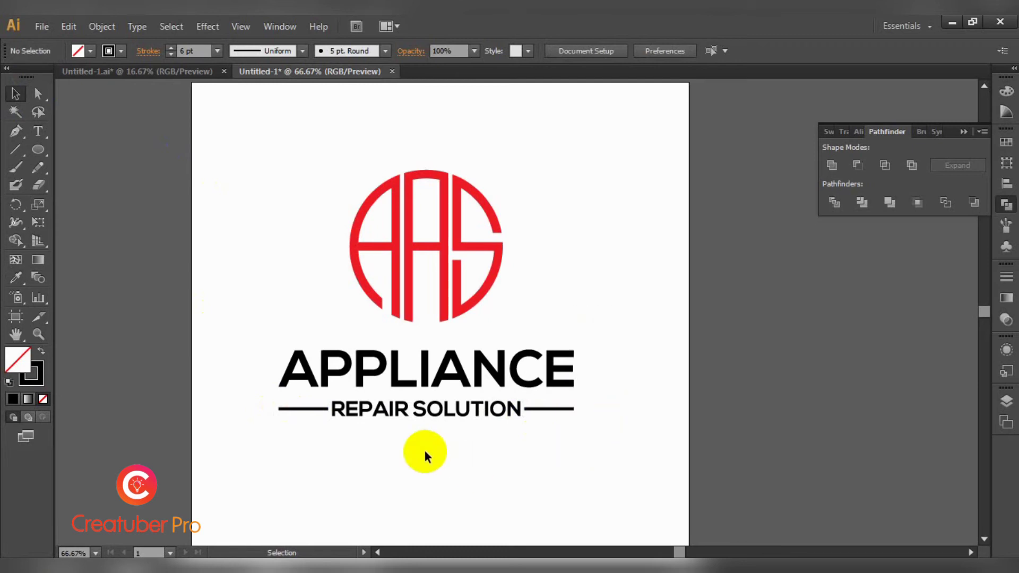
pyautogui.press('space')
pyautogui.moveTo(415, 449); pyautogui.dragTo(422, 468)
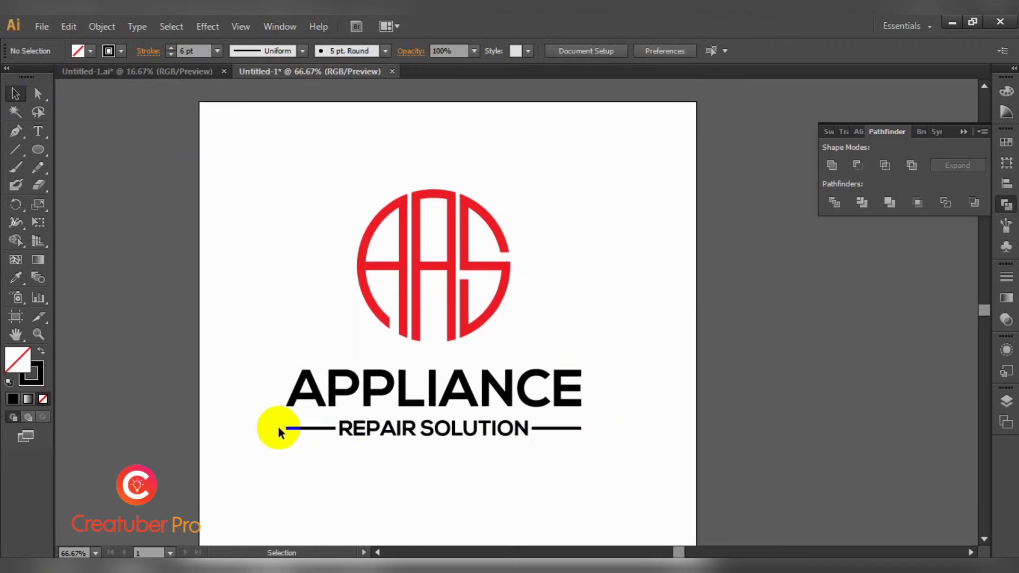
# Step: Outline Stroke both side lines and Unite them with REPAIR SOLUTION via Pathfinder
pyautogui.moveTo(272, 423); pyautogui.dragTo(614, 451)
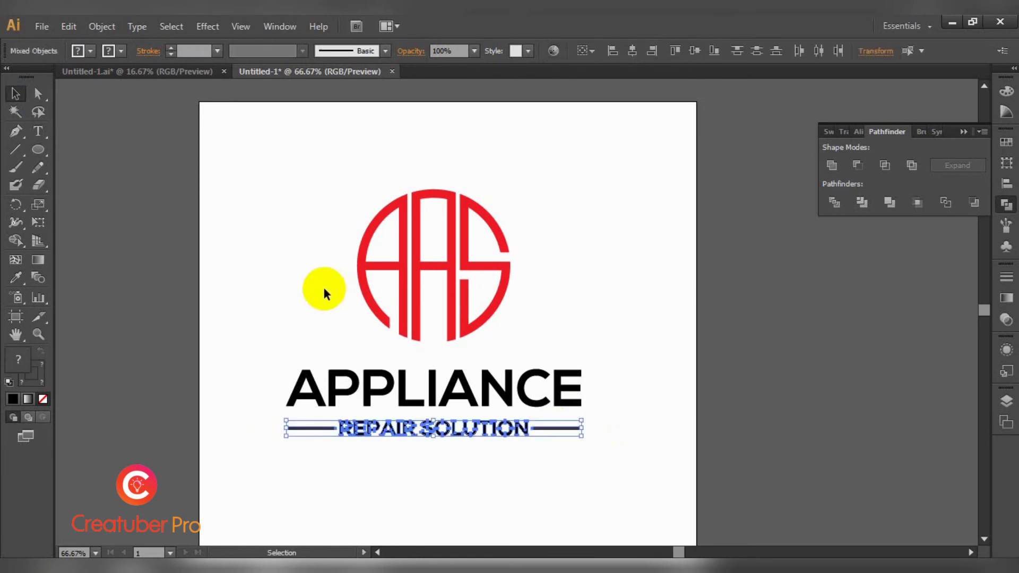
pyautogui.click(97, 25)
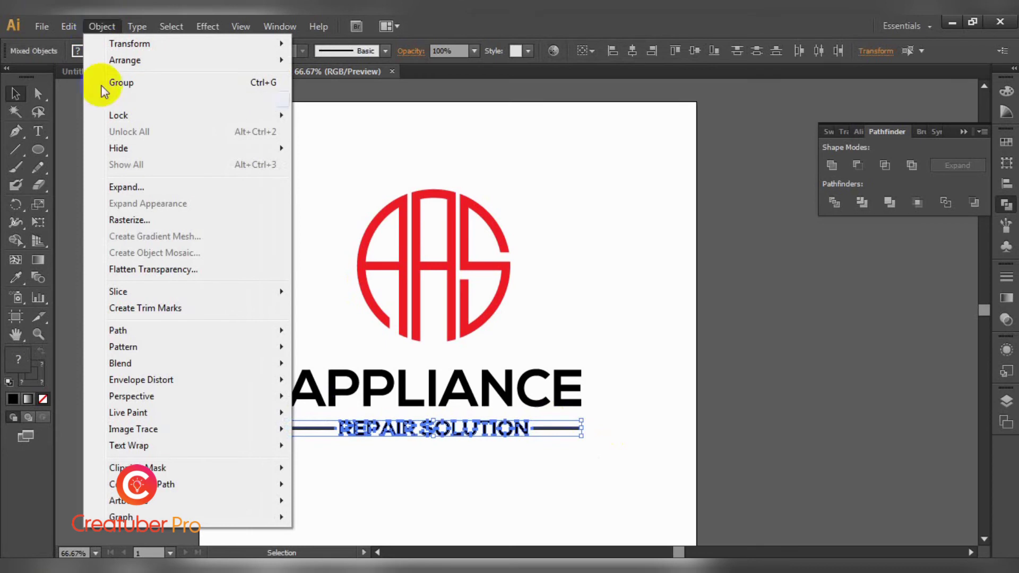
pyautogui.moveTo(118, 329)
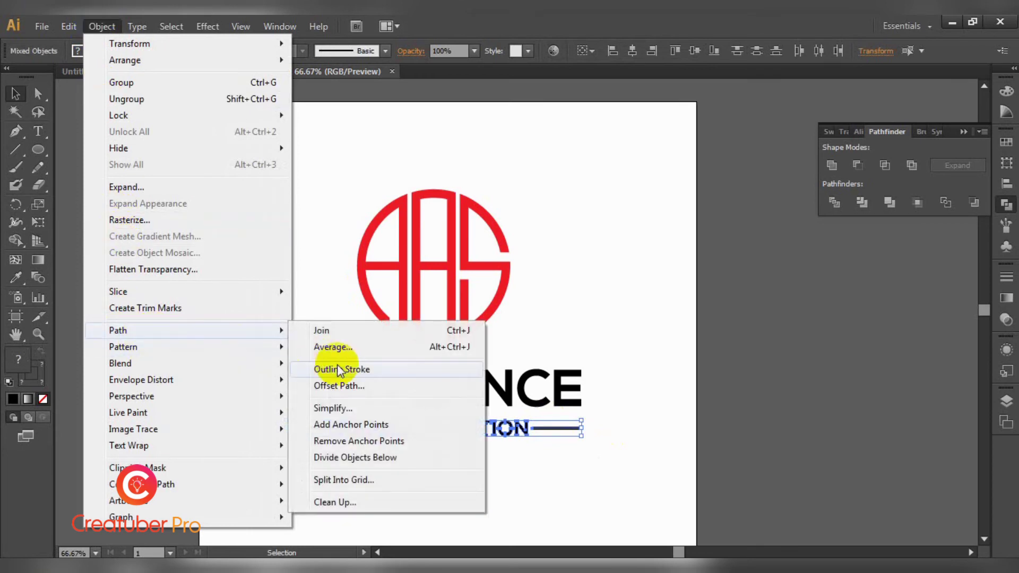
pyautogui.click(356, 369)
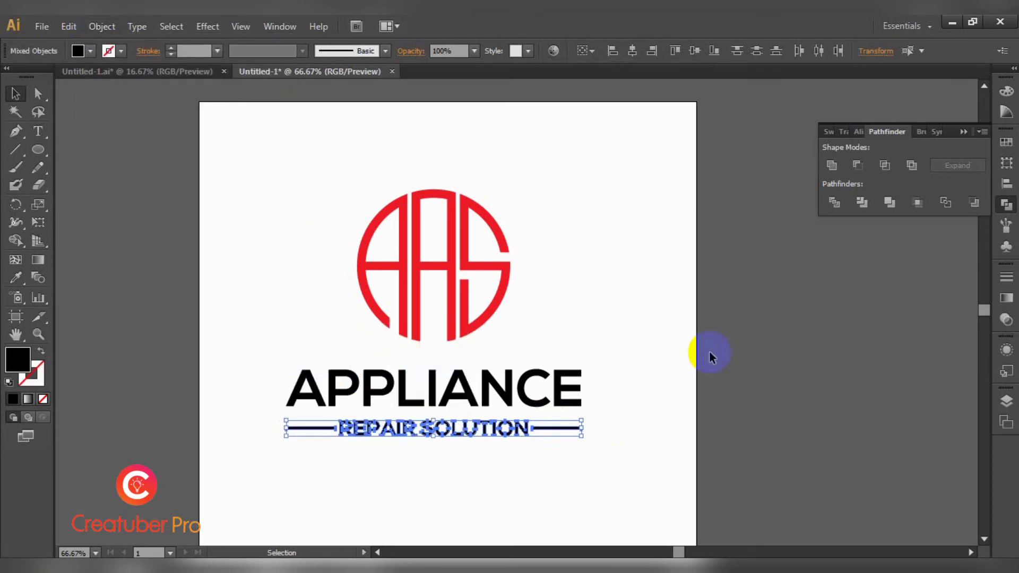
pyautogui.click(835, 169)
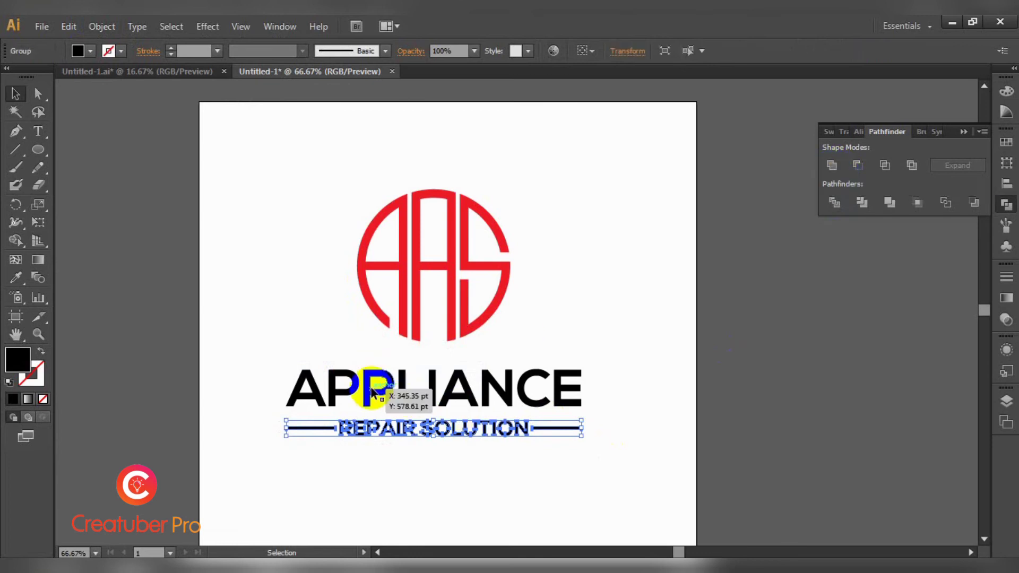
pyautogui.click(270, 348)
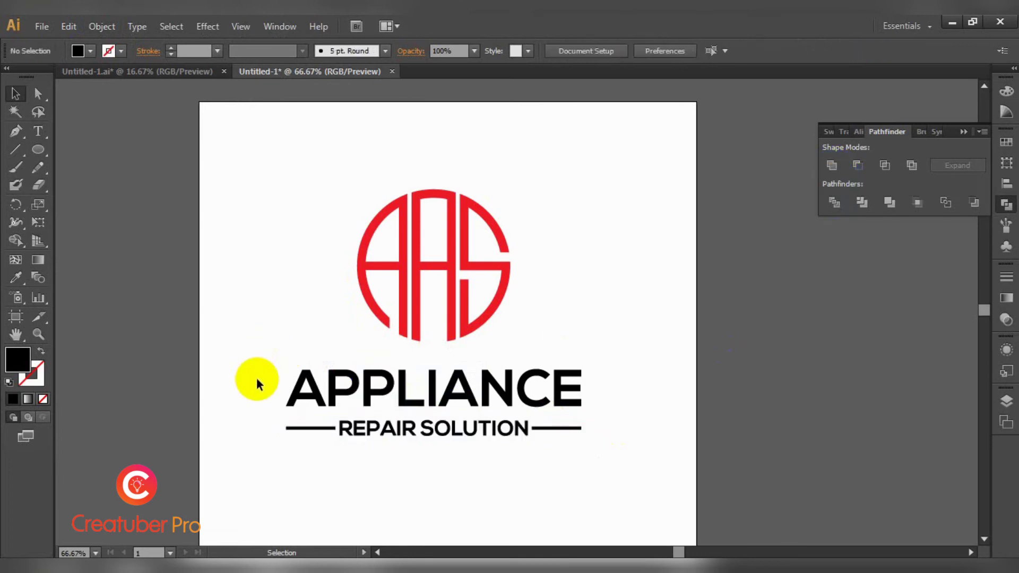
# Step: Give REPAIR SOLUTION and its lines the monogram's middle-A gray with the Eyedropper
pyautogui.click(419, 275)
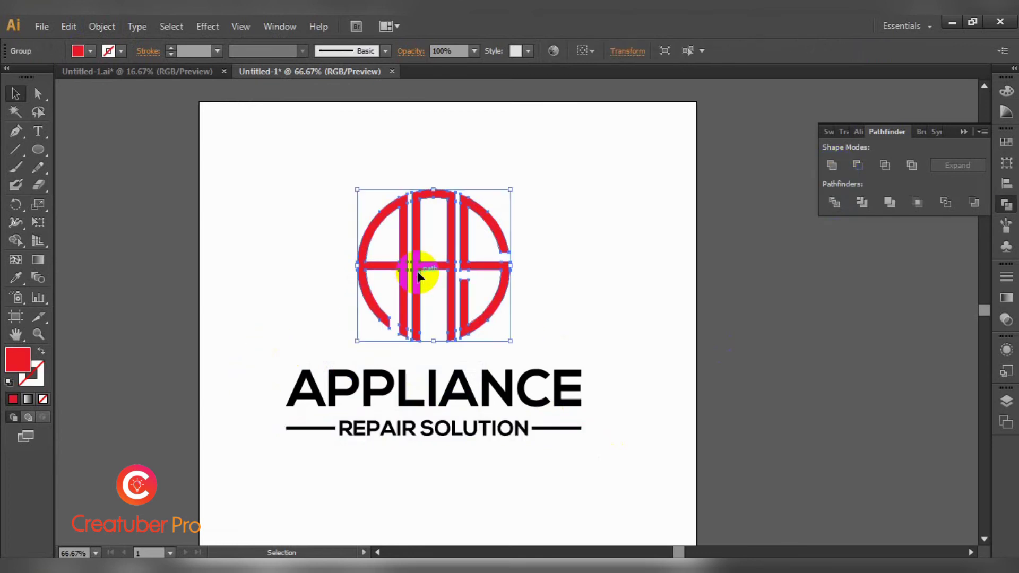
pyautogui.click(297, 318)
pyautogui.press('a')
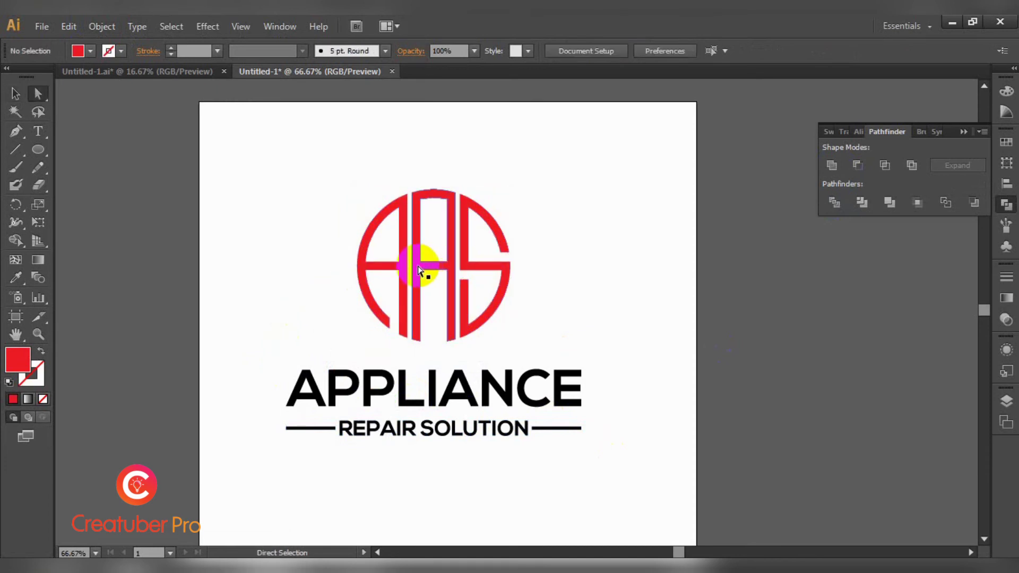
pyautogui.click(418, 270)
pyautogui.click(16, 278)
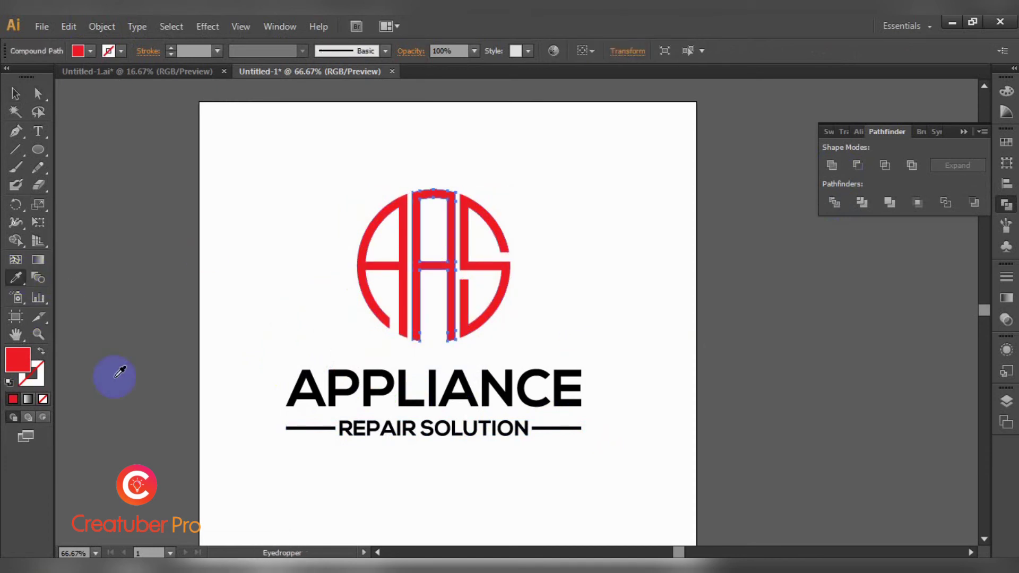
pyautogui.press('ctrl')
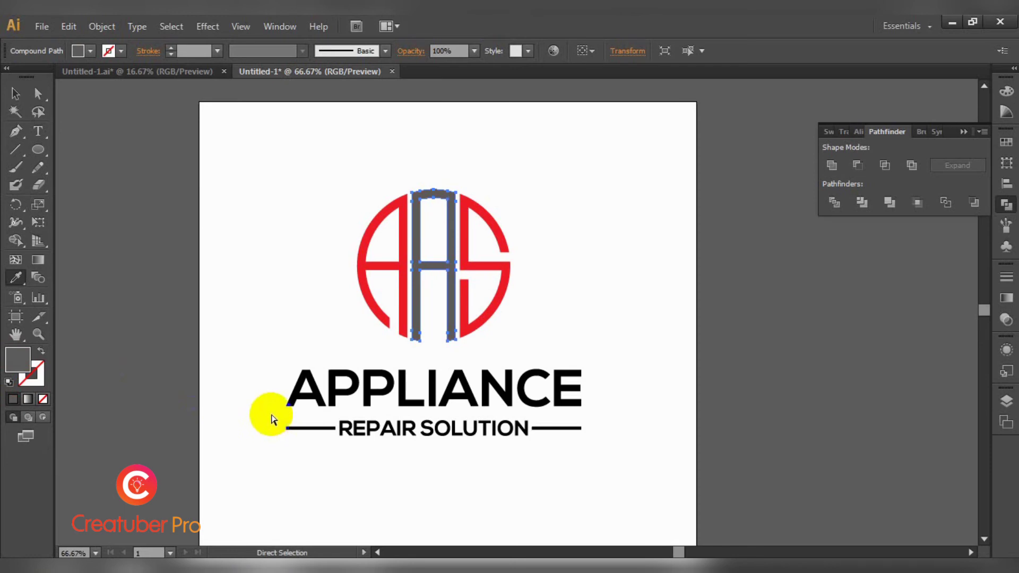
pyautogui.moveTo(274, 419); pyautogui.dragTo(630, 495)
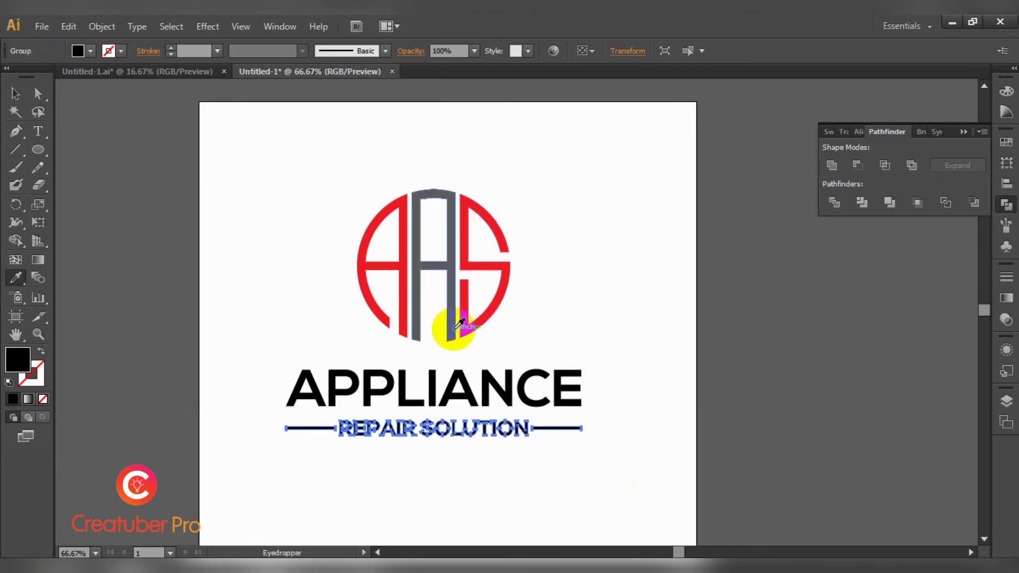
pyautogui.click(455, 322)
pyautogui.keyDown('ctrl'); pyautogui.click(263, 370); pyautogui.keyUp('ctrl')
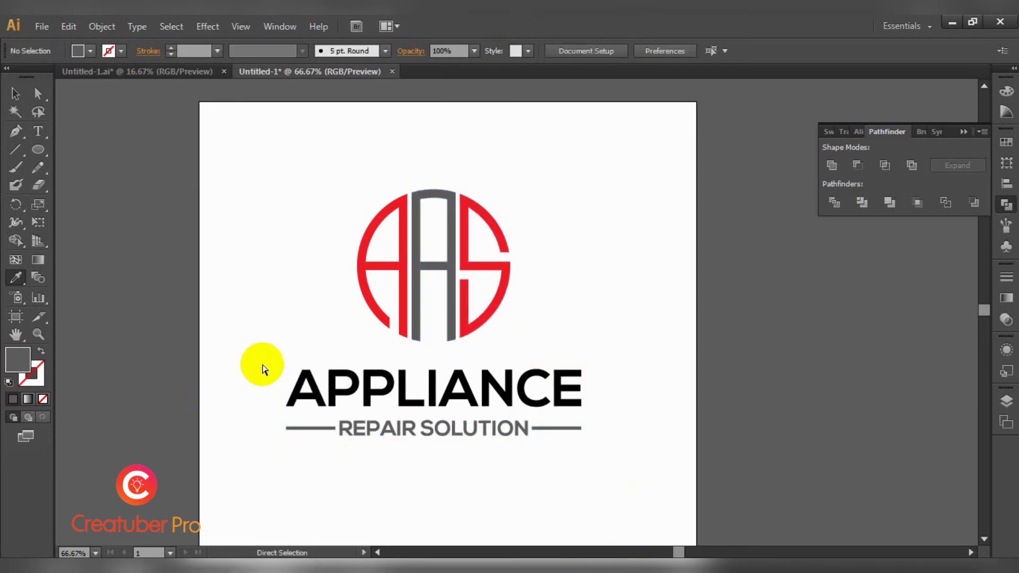
# Step: Colour APPLIANCE with the monogram's red using the Eyedropper
pyautogui.moveTo(261, 361); pyautogui.dragTo(584, 407)
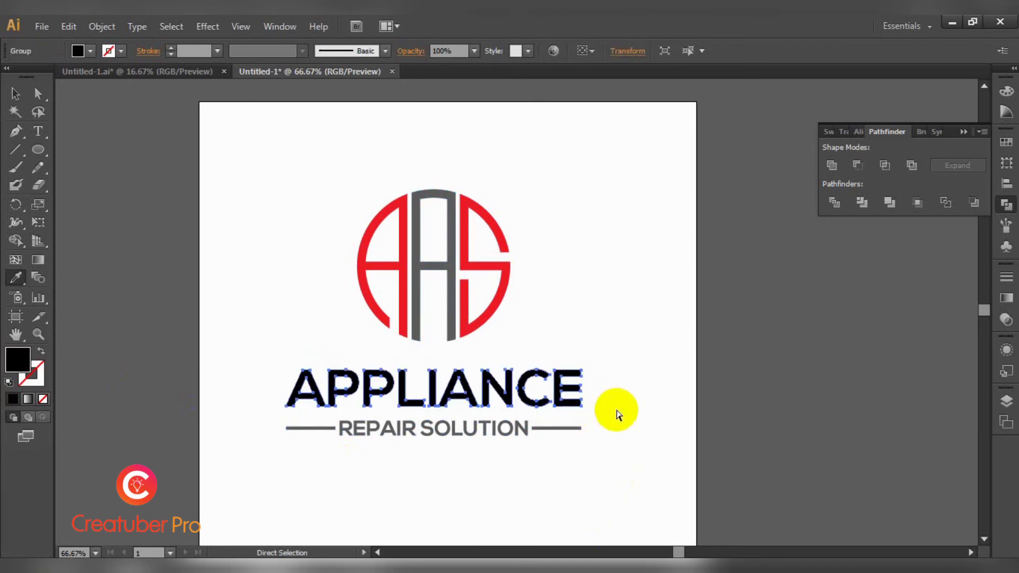
pyautogui.click(494, 304)
pyautogui.keyDown('ctrl'); pyautogui.click(284, 287); pyautogui.keyUp('ctrl')
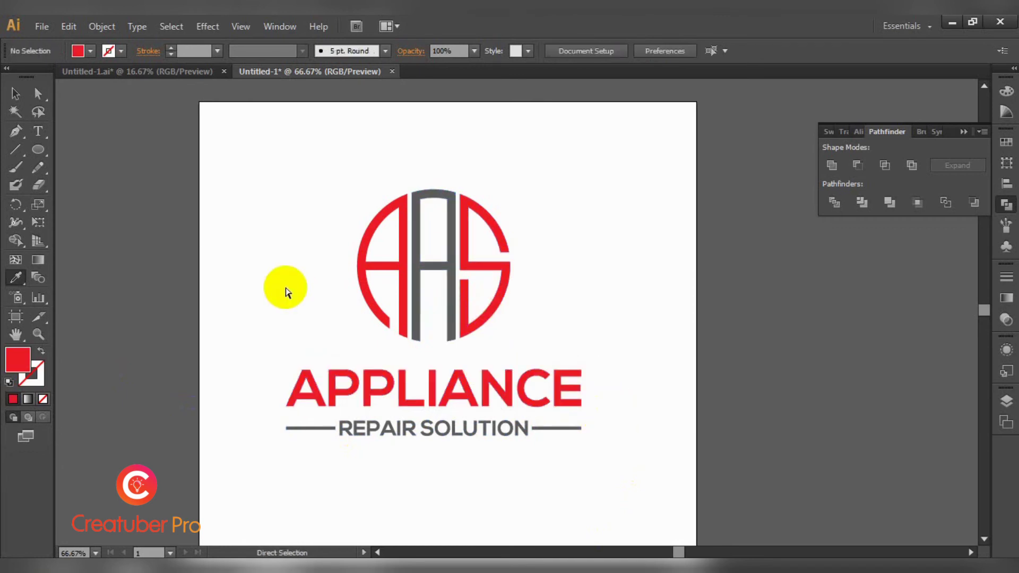
pyautogui.moveTo(266, 173); pyautogui.dragTo(613, 516)
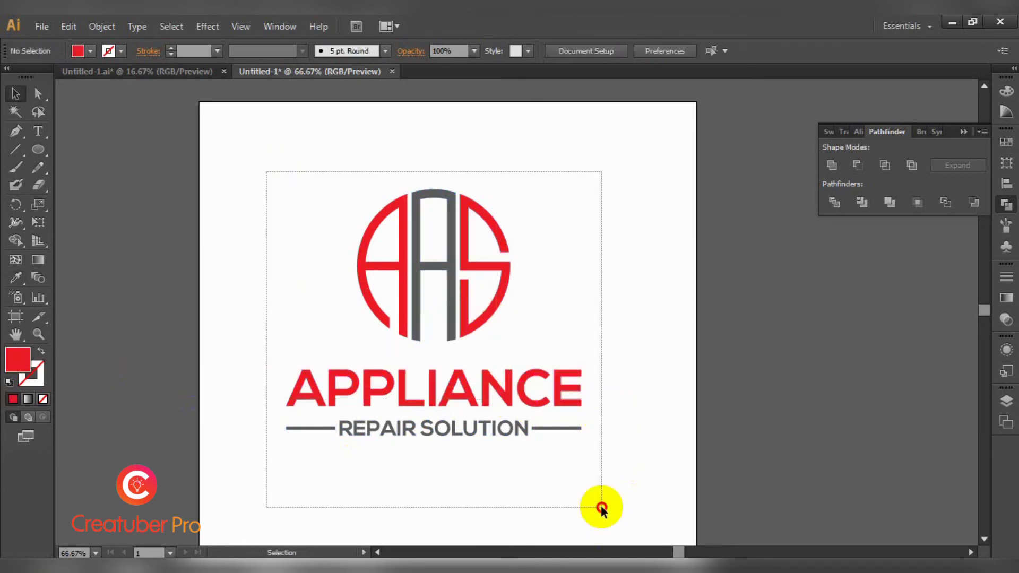
# Step: Select the whole logo and drag its top-right corner inward to scale it down
pyautogui.press('ctrl')
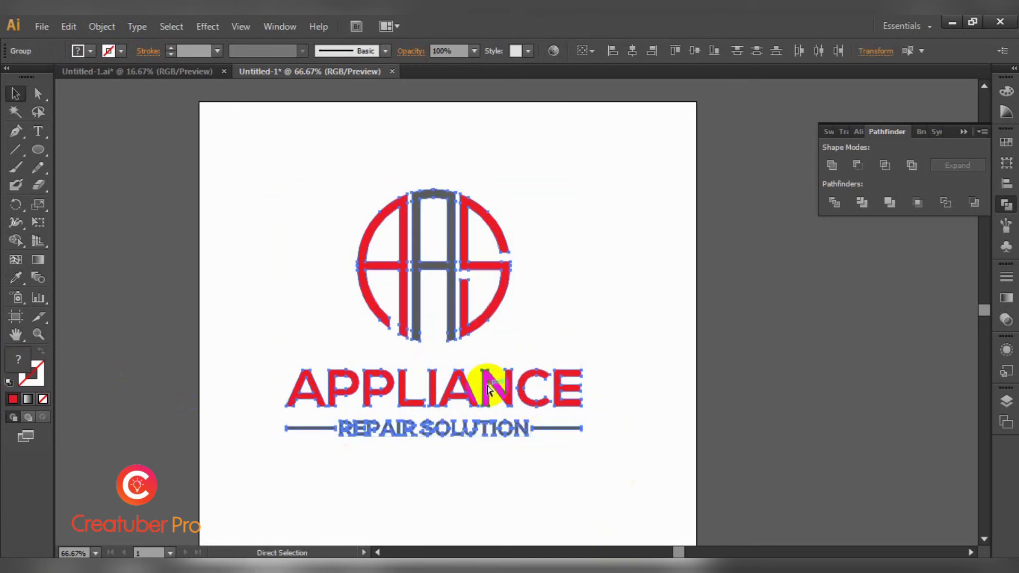
pyautogui.press('ctrl')
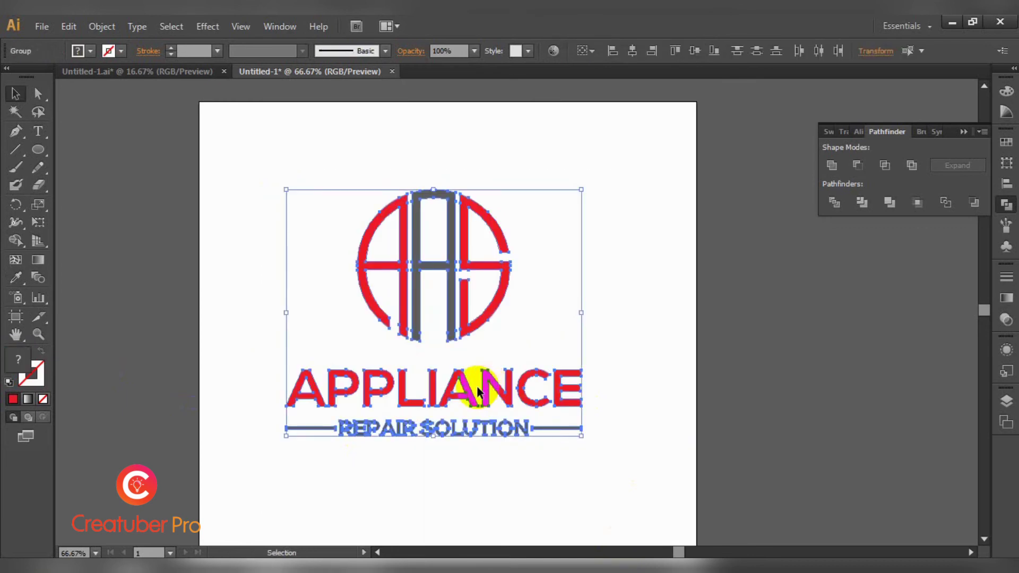
pyautogui.rightClick(477, 390)
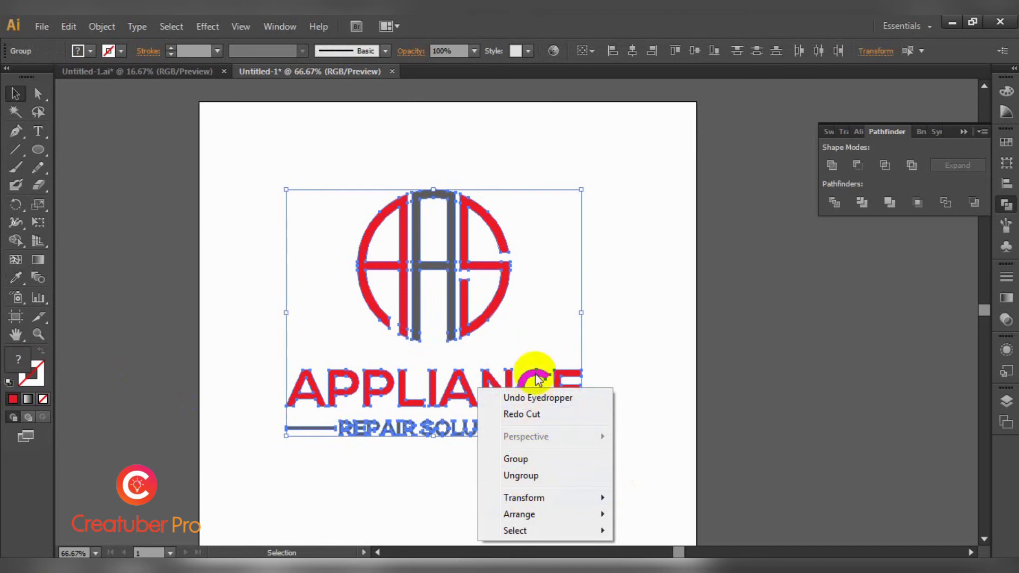
pyautogui.click(330, 200)
pyautogui.moveTo(260, 174)
pyautogui.mouseDown()
pyautogui.moveTo(545, 422)
pyautogui.moveTo(625, 466)
pyautogui.mouseUp()
pyautogui.moveTo(582, 190); pyautogui.dragTo(549, 215)
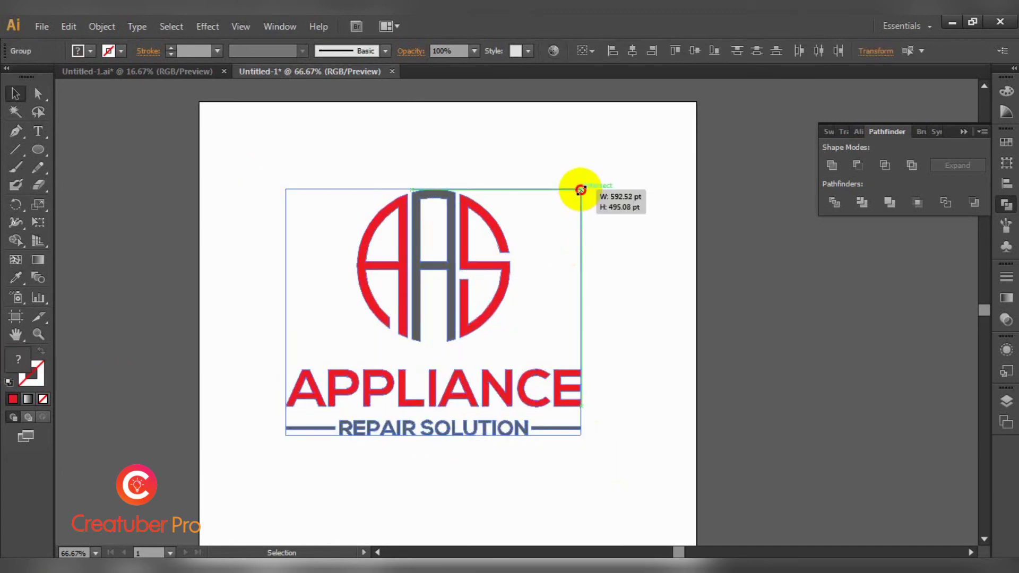
pyautogui.click(593, 274)
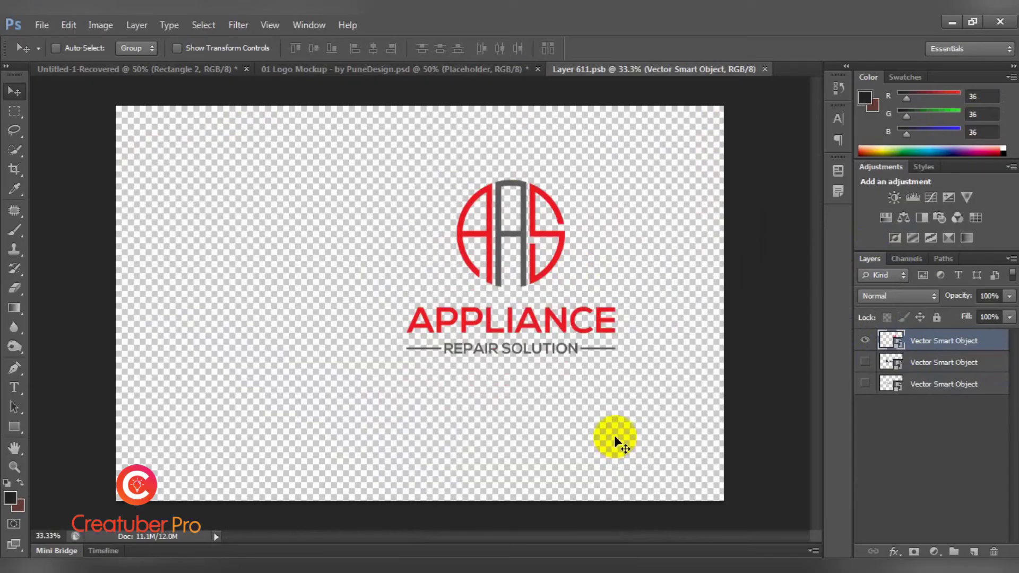
# Step: Close the Layer 611.psb smart object, then zoom and pan to review the paper mockup
pyautogui.click(765, 70)
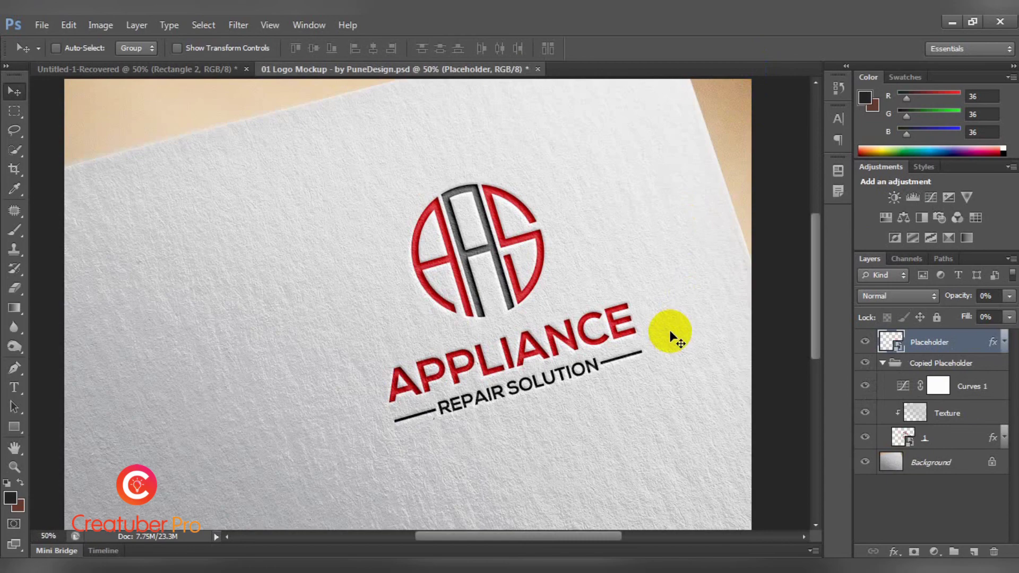
pyautogui.hotkey('ctrl', '-')
pyautogui.hotkey('ctrl', '-')
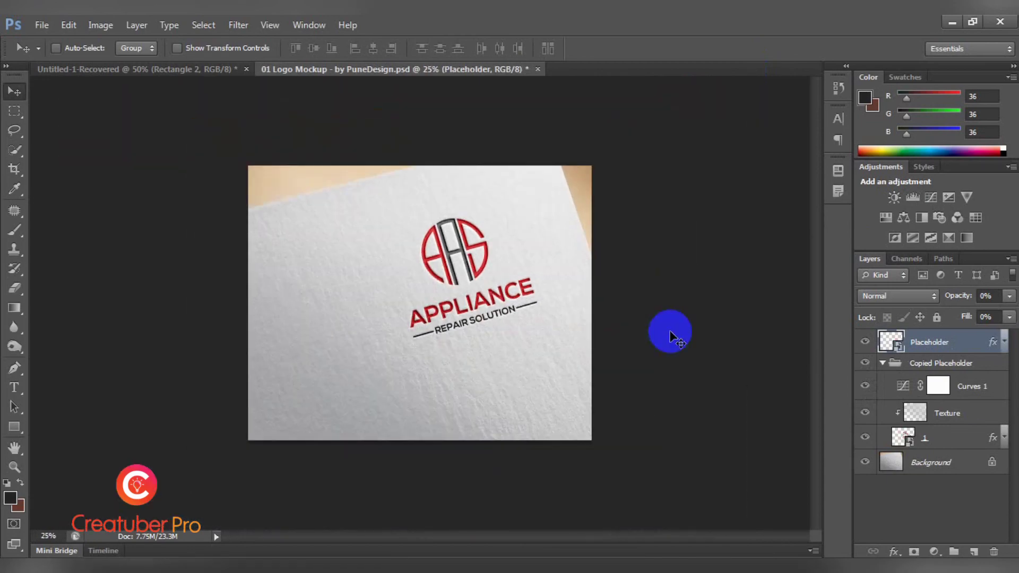
pyautogui.hotkey('ctrl', '+')
pyautogui.hotkey('ctrl', '+')
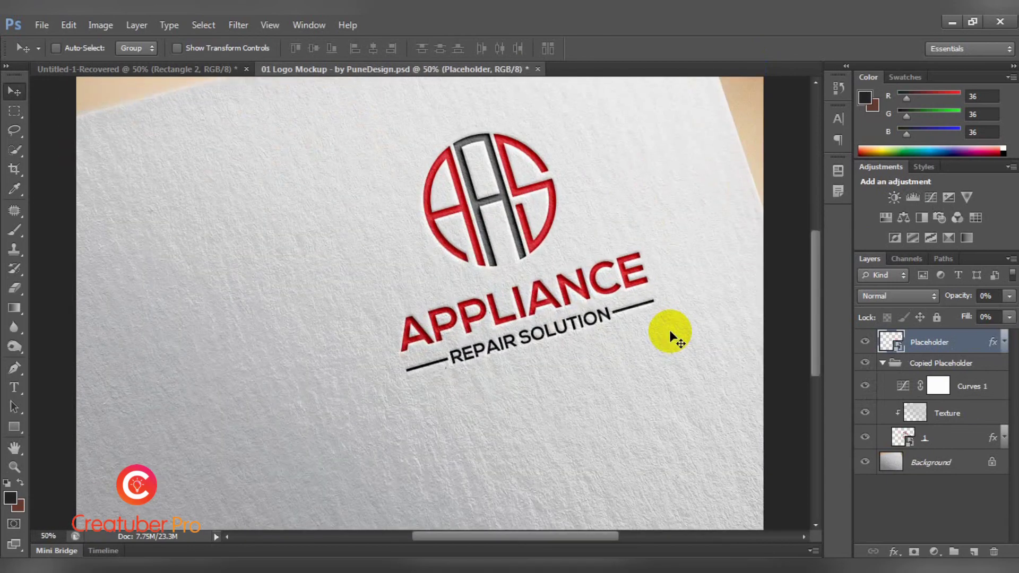
pyautogui.moveTo(618, 230); pyautogui.dragTo(616, 281)
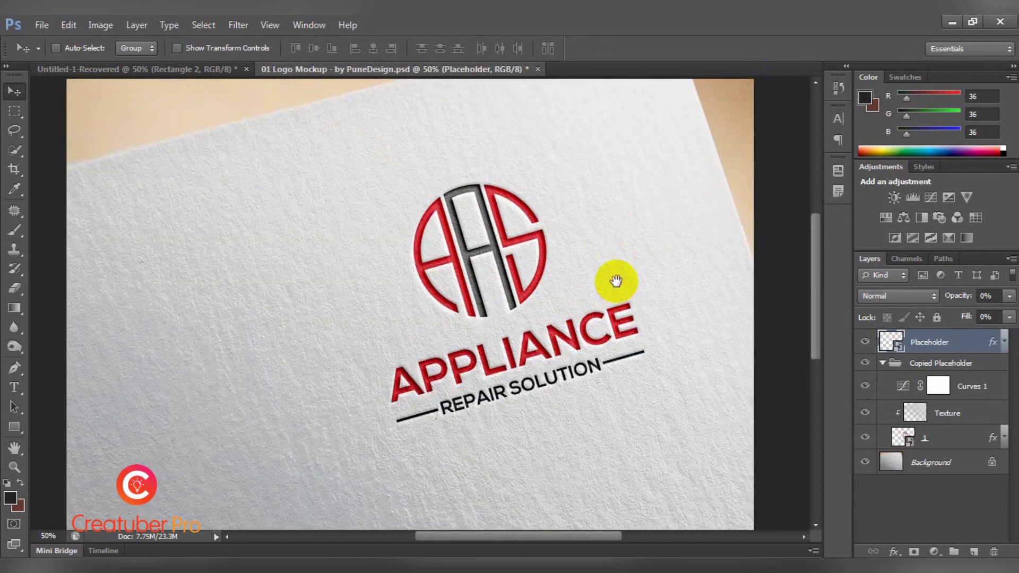